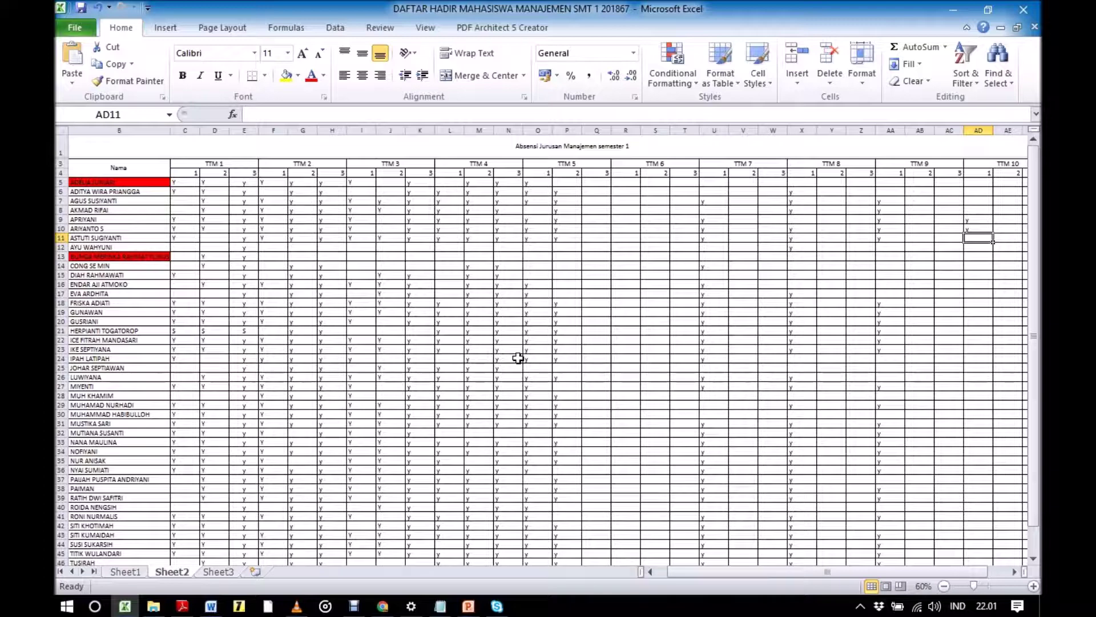
Step: Mark attendance for TTM 10 session 1 by entering "y" in cells AD14 and AD16
{"action": "key", "text": "Down"}
{"action": "key", "text": "Down"}
{"action": "key", "text": "Down"}
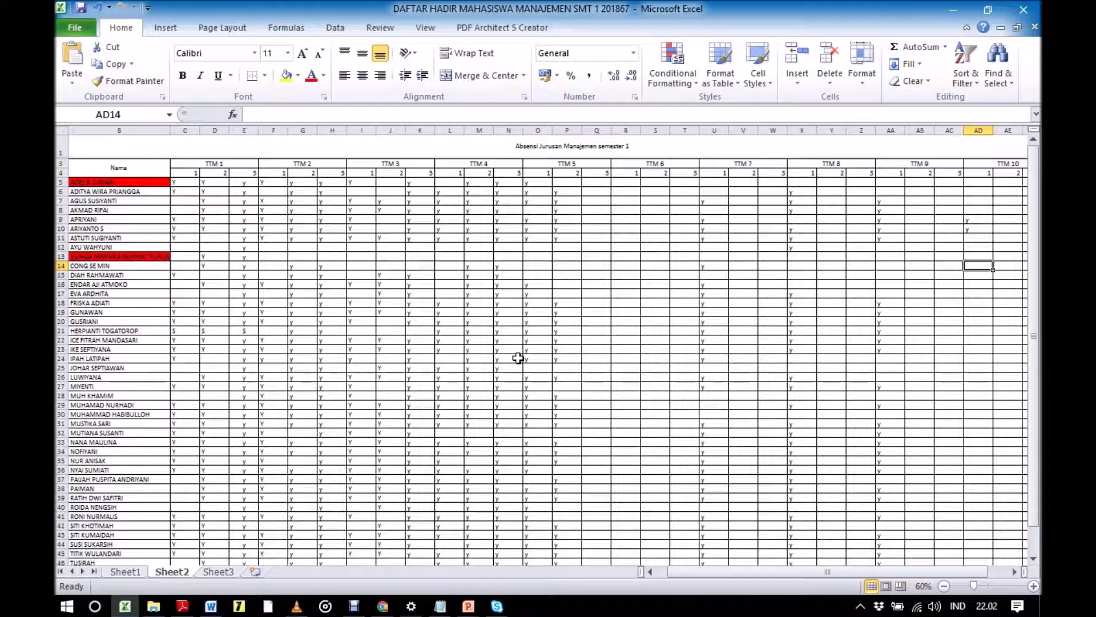
{"action": "type", "text": "y"}
{"action": "key", "text": "Return"}
{"action": "key", "text": "Return"}
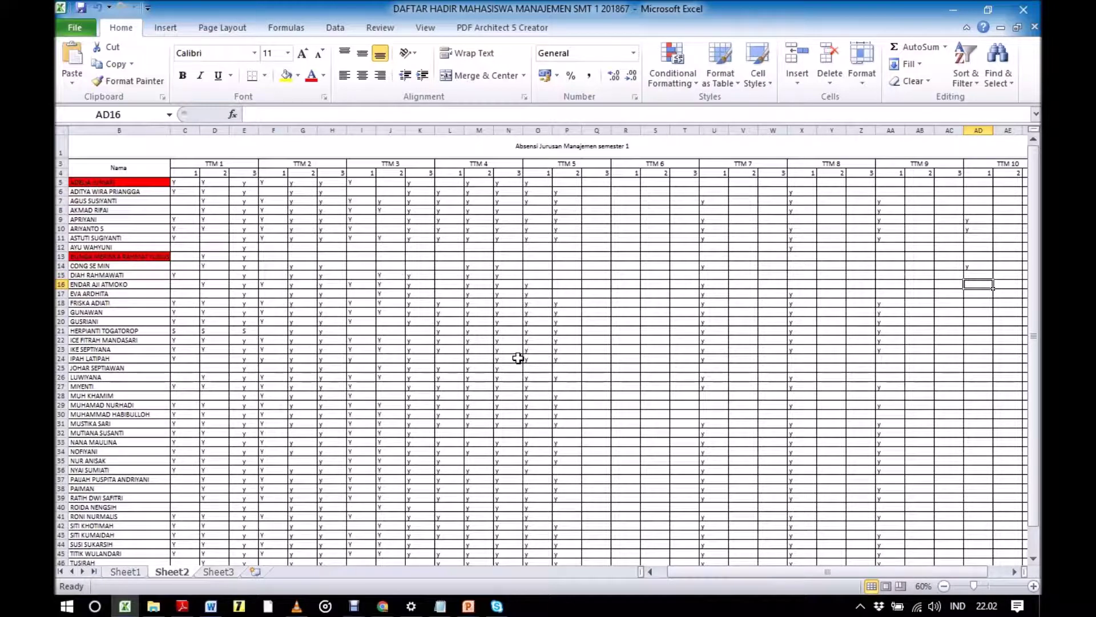
{"action": "type", "text": "y"}
{"action": "key", "text": "Return"}
{"action": "key", "text": "Down"}
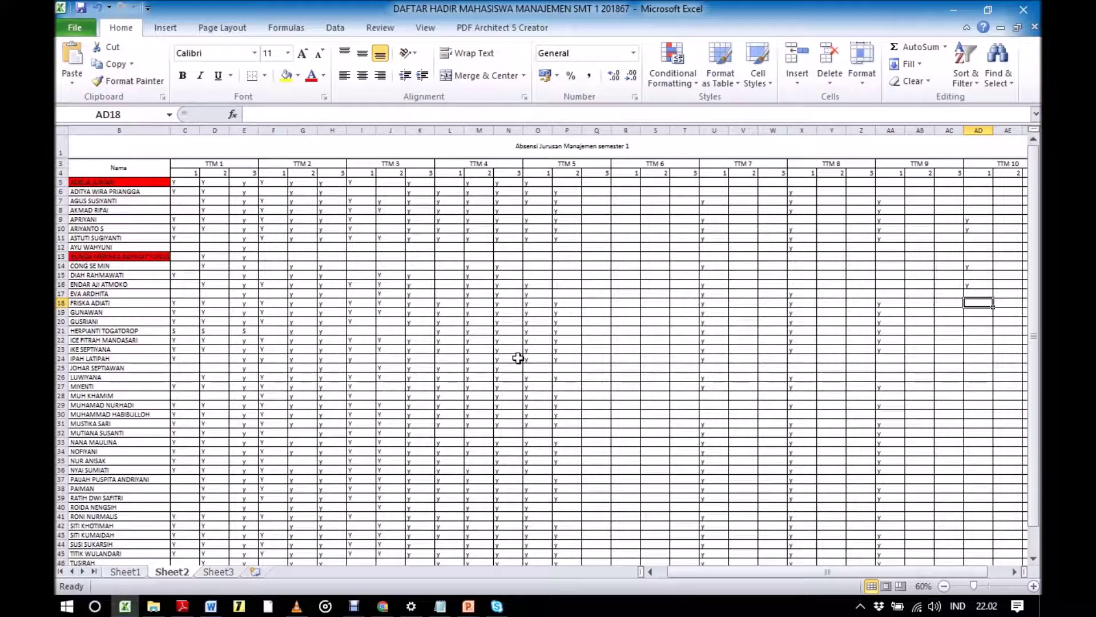
Step: Enter "y" for the four students in rows 18 to 21 of column AD
{"action": "type", "text": "y"}
{"action": "key", "text": "Return"}
{"action": "type", "text": "y"}
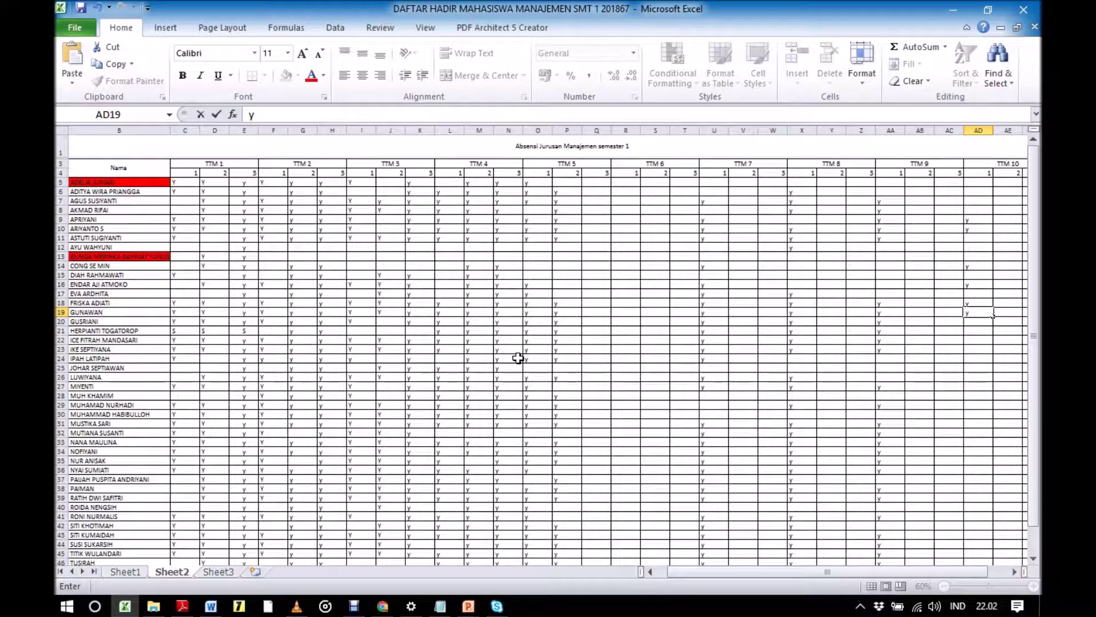
{"action": "key", "text": "Return"}
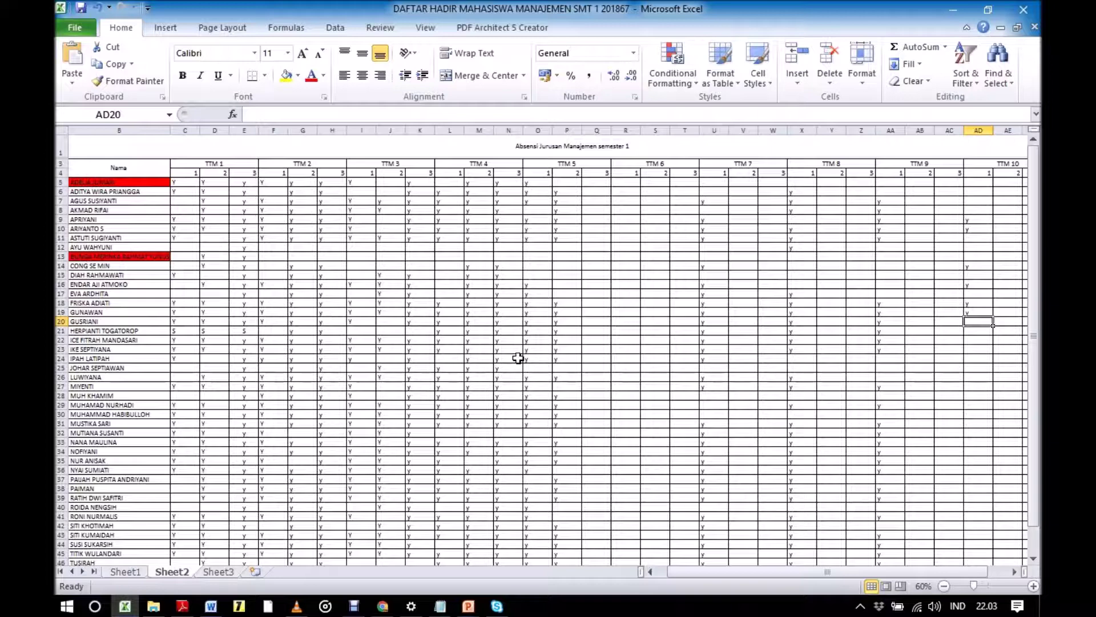
{"action": "type", "text": "y"}
{"action": "key", "text": "Return"}
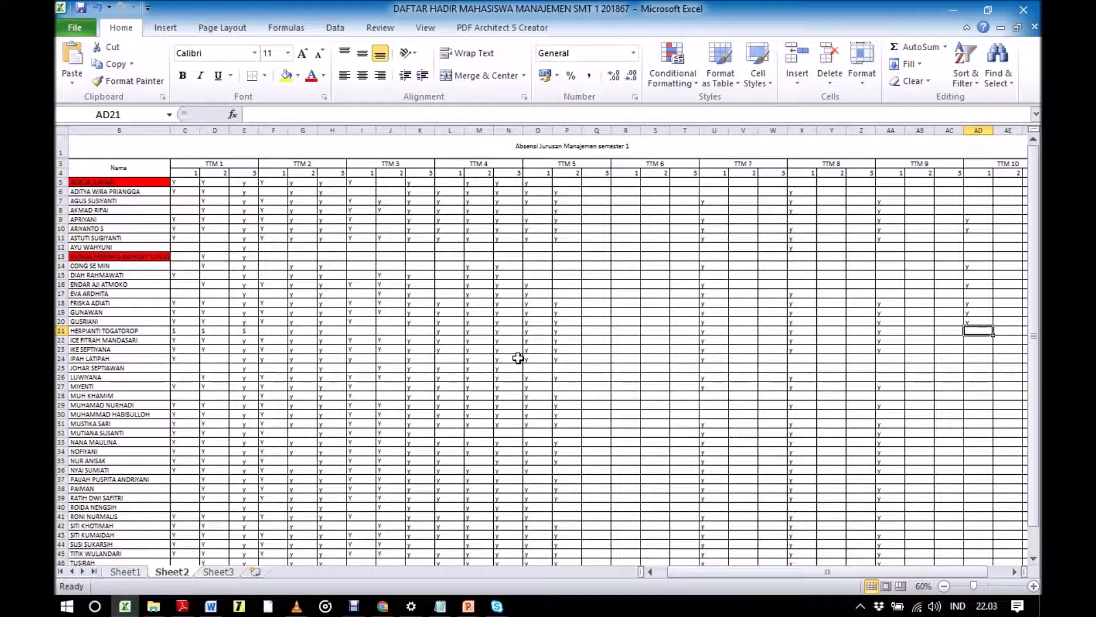
{"action": "type", "text": "y"}
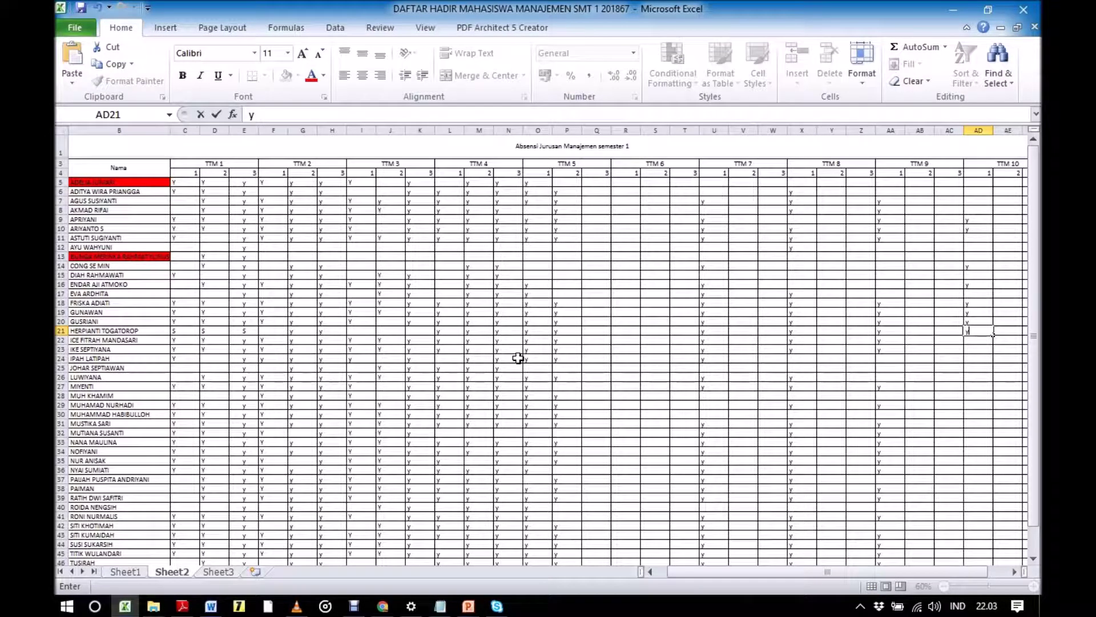
{"action": "key", "text": "Return"}
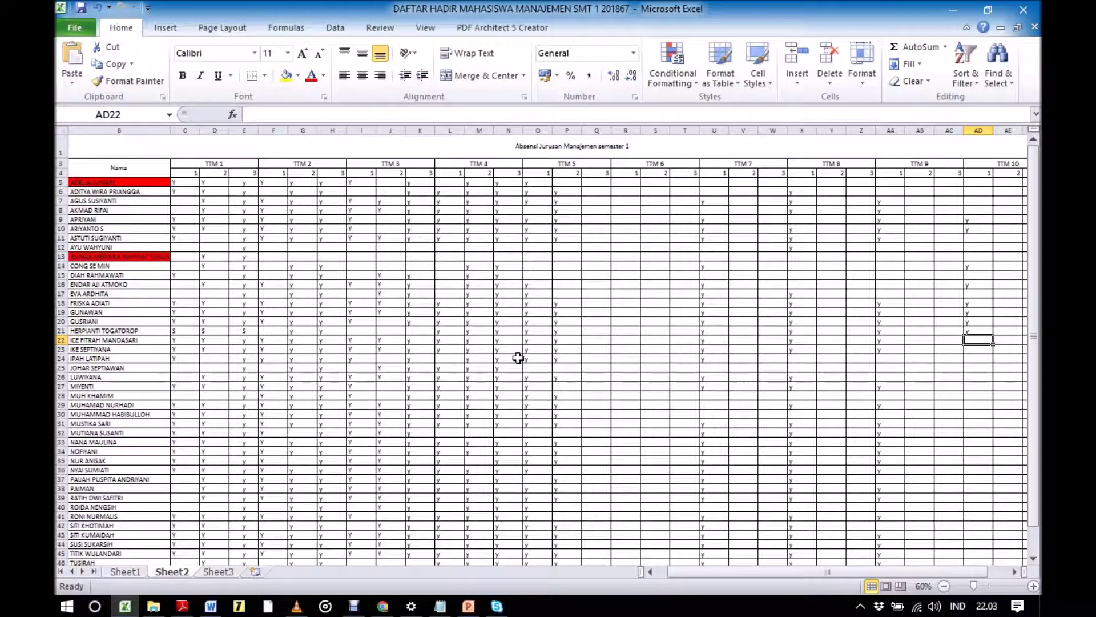
Step: Skip row 22 and enter "y" in cells AD23 and AD24
{"action": "key", "text": "Down"}
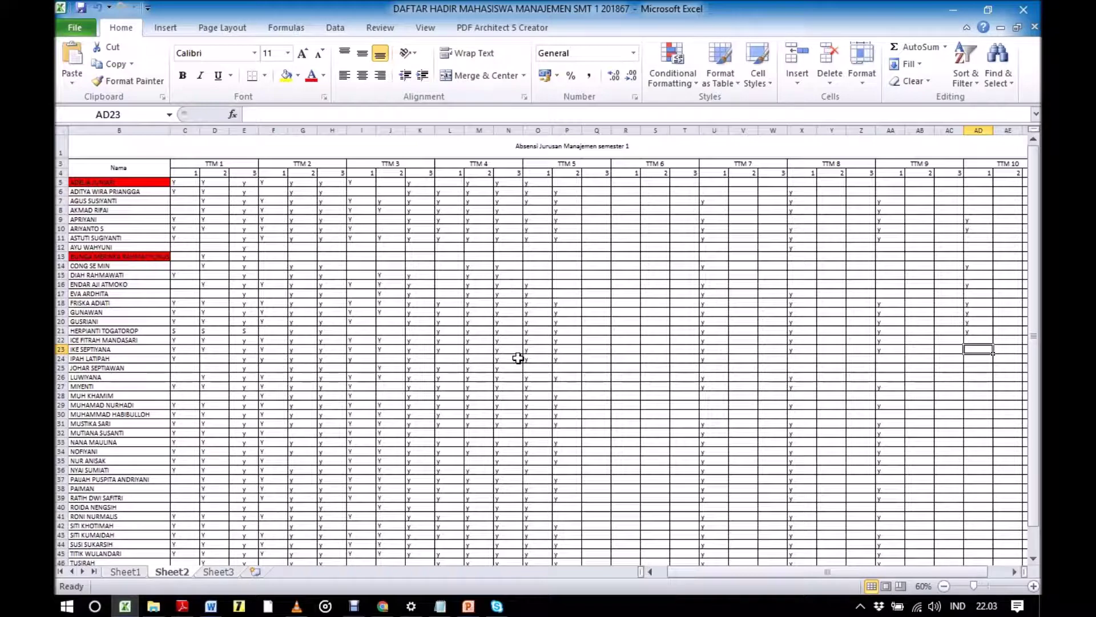
{"action": "type", "text": "y"}
{"action": "key", "text": "Return"}
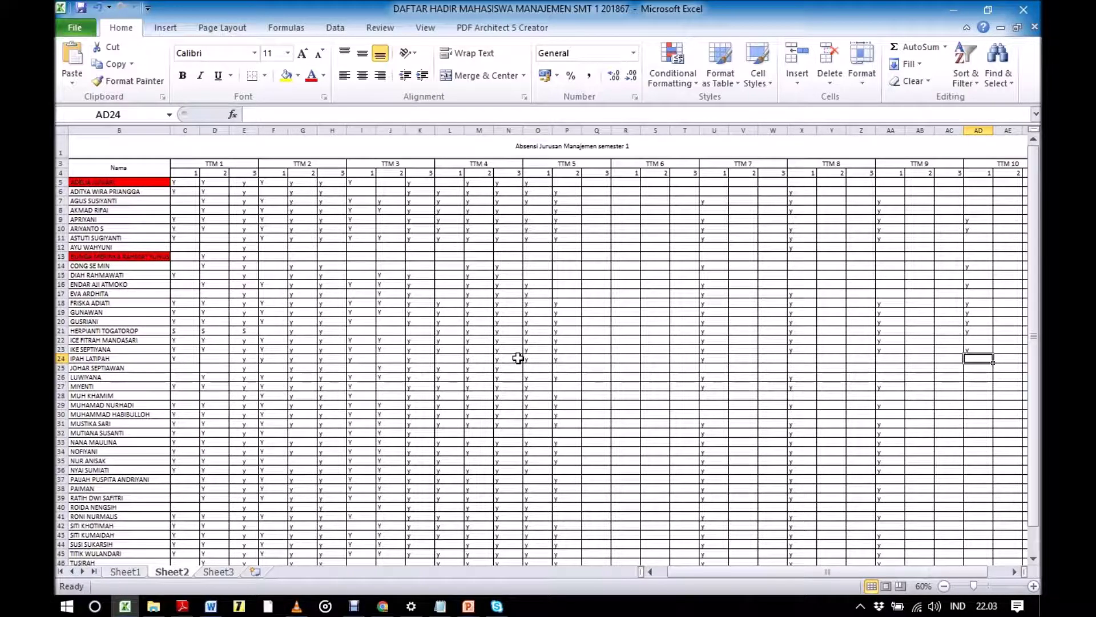
{"action": "key", "text": "Down"}
{"action": "key", "text": "Up"}
{"action": "type", "text": "y"}
{"action": "key", "text": "Return"}
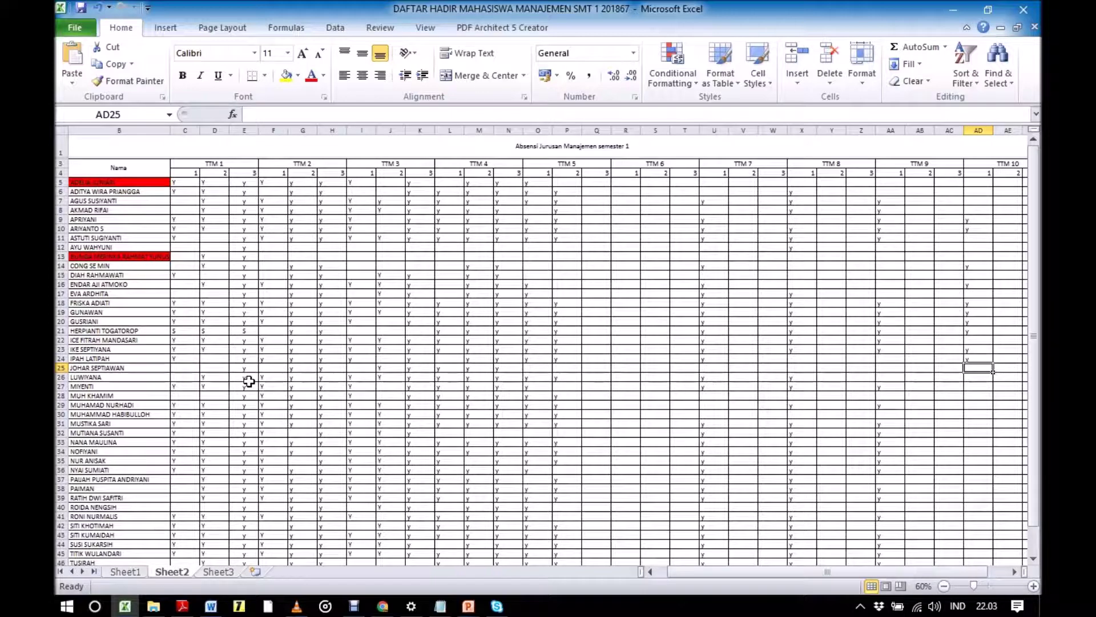
Step: Go back to the skipped student in row 17 and enter "y" in cell AD17
{"action": "key", "text": "Up"}
{"action": "key", "text": "Up"}
{"action": "key", "text": "Up"}
{"action": "key", "text": "Up"}
{"action": "key", "text": "Up"}
{"action": "key", "text": "Up"}
{"action": "key", "text": "Up"}
{"action": "key", "text": "Up"}
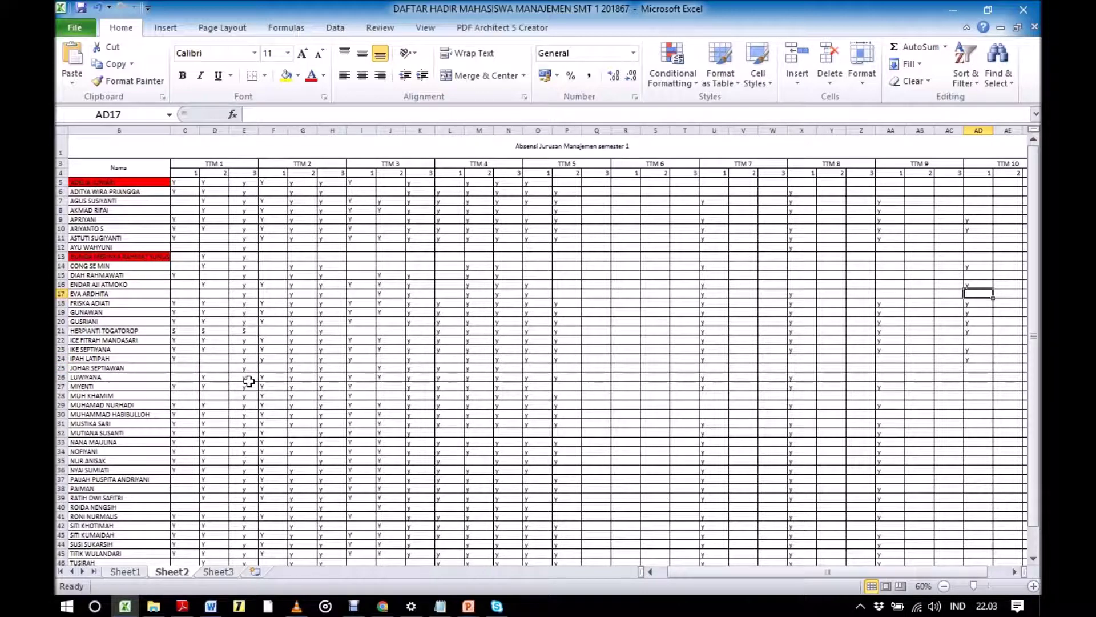
{"action": "type", "text": "y"}
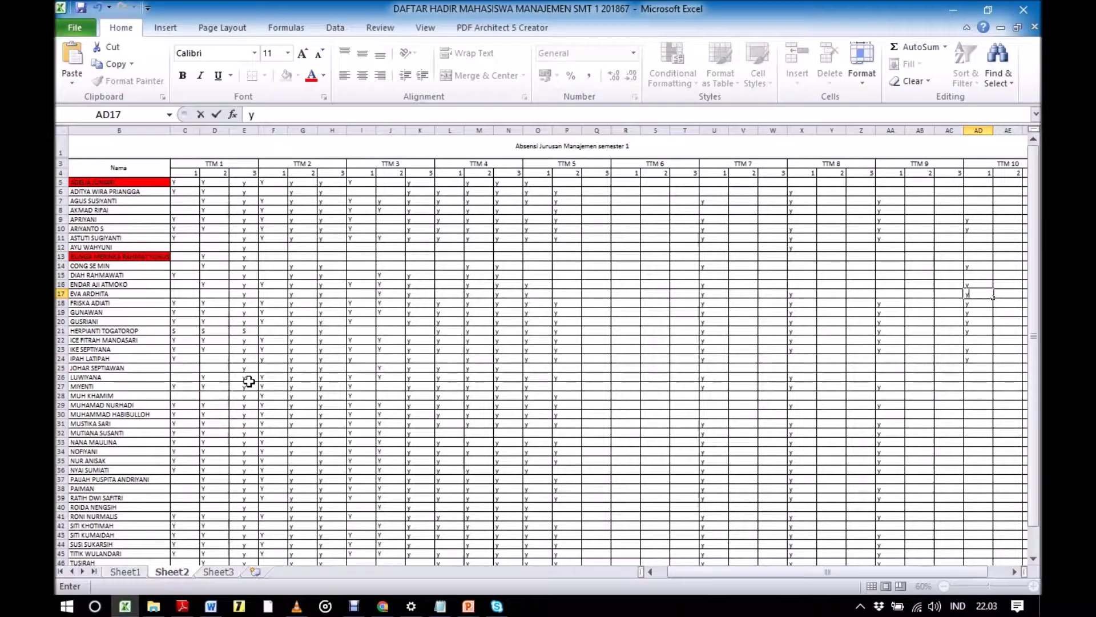
{"action": "key", "text": "Return"}
Step: Enter "y" in cells AD26 and AD27, leaving row 25 blank
{"action": "key", "text": "Down"}
{"action": "key", "text": "Down"}
{"action": "key", "text": "Down"}
{"action": "key", "text": "Down"}
{"action": "key", "text": "Down"}
{"action": "key", "text": "Down"}
{"action": "key", "text": "Down"}
{"action": "key", "text": "Down"}
{"action": "key", "text": "Down"}
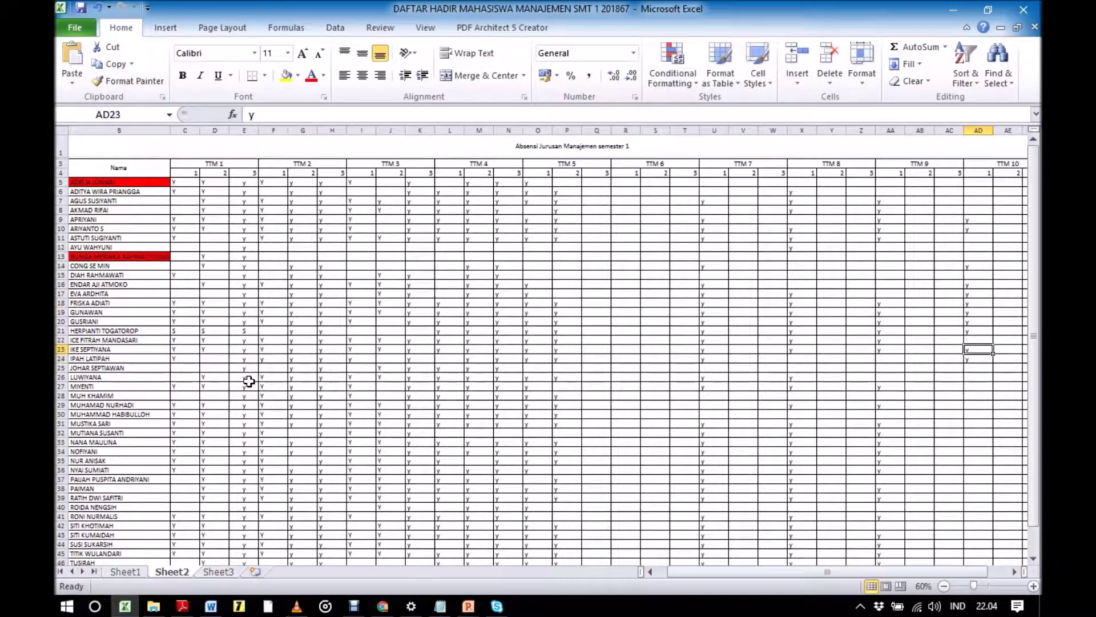
{"action": "key", "text": "Up"}
{"action": "key", "text": "Up"}
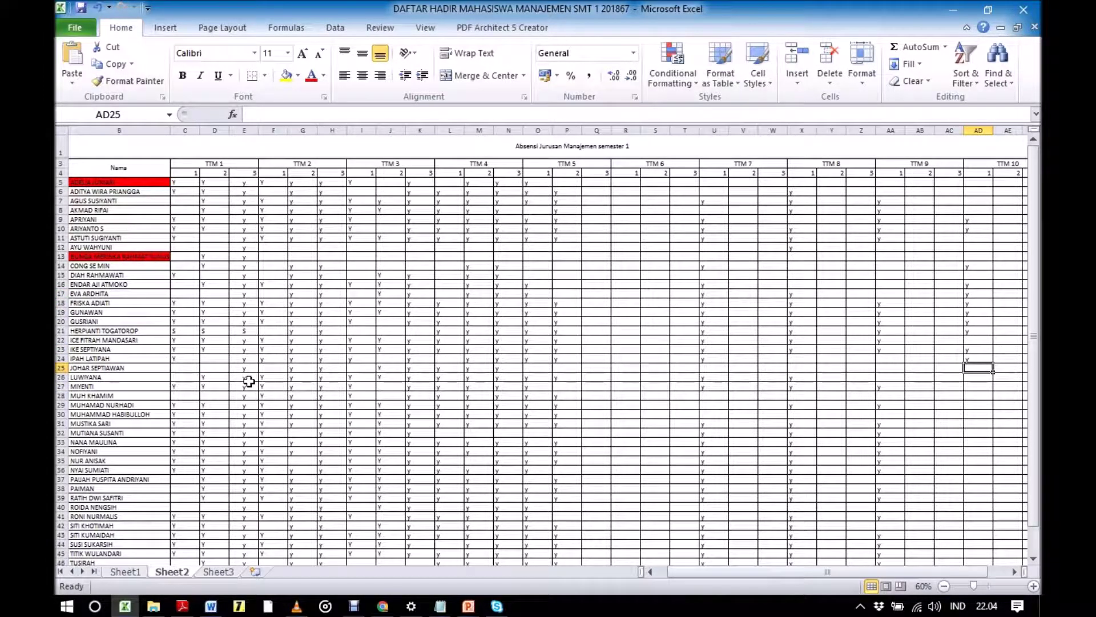
{"action": "key", "text": "Down"}
{"action": "type", "text": "y"}
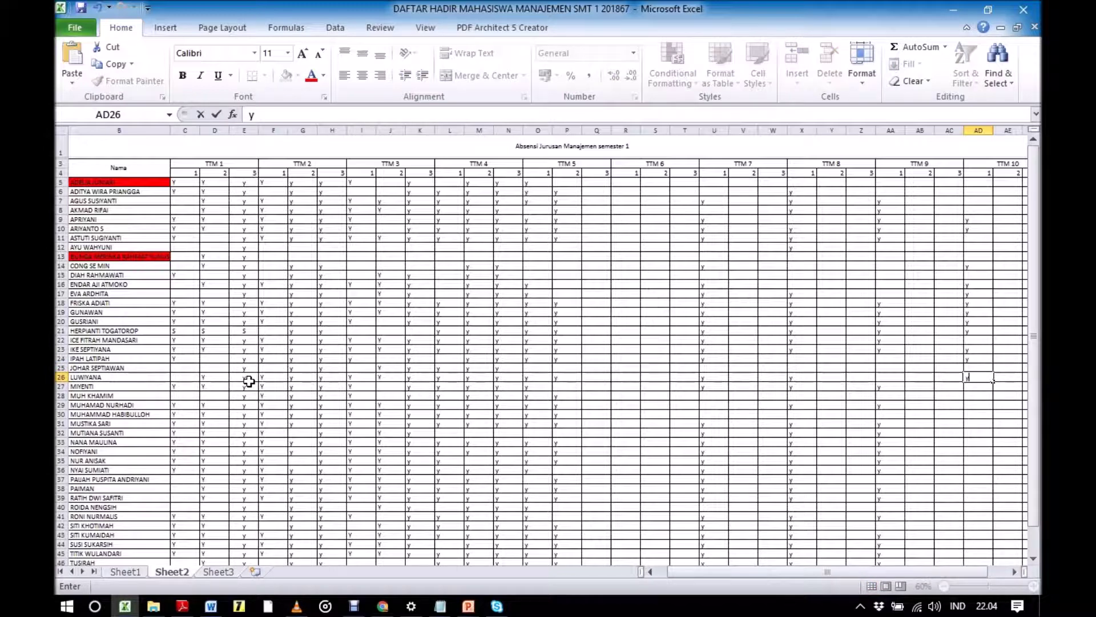
{"action": "key", "text": "Return"}
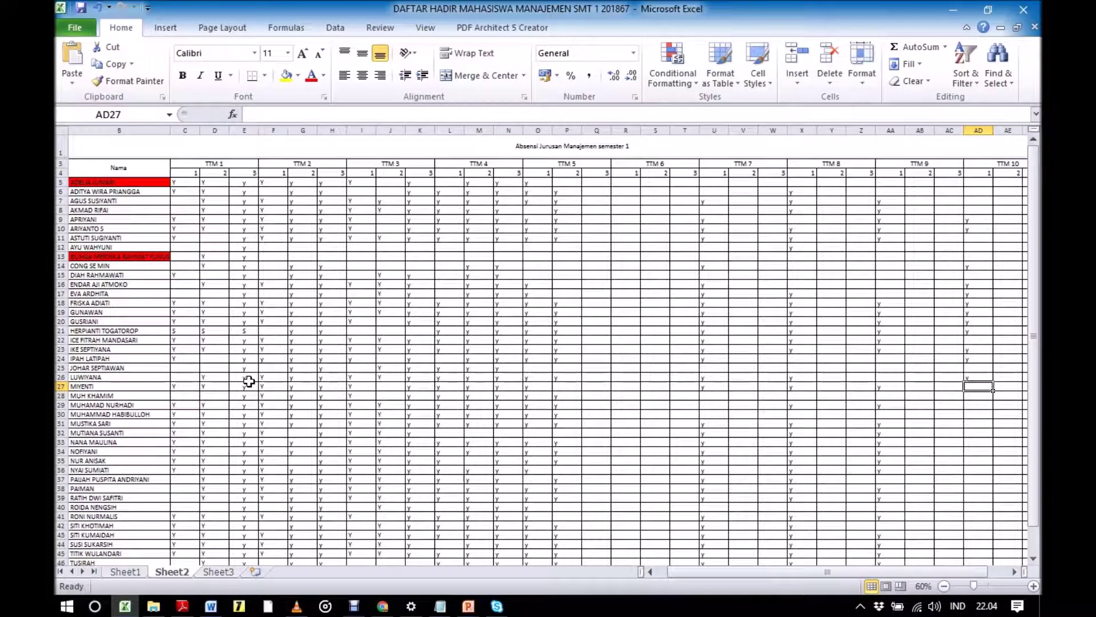
{"action": "type", "text": "y"}
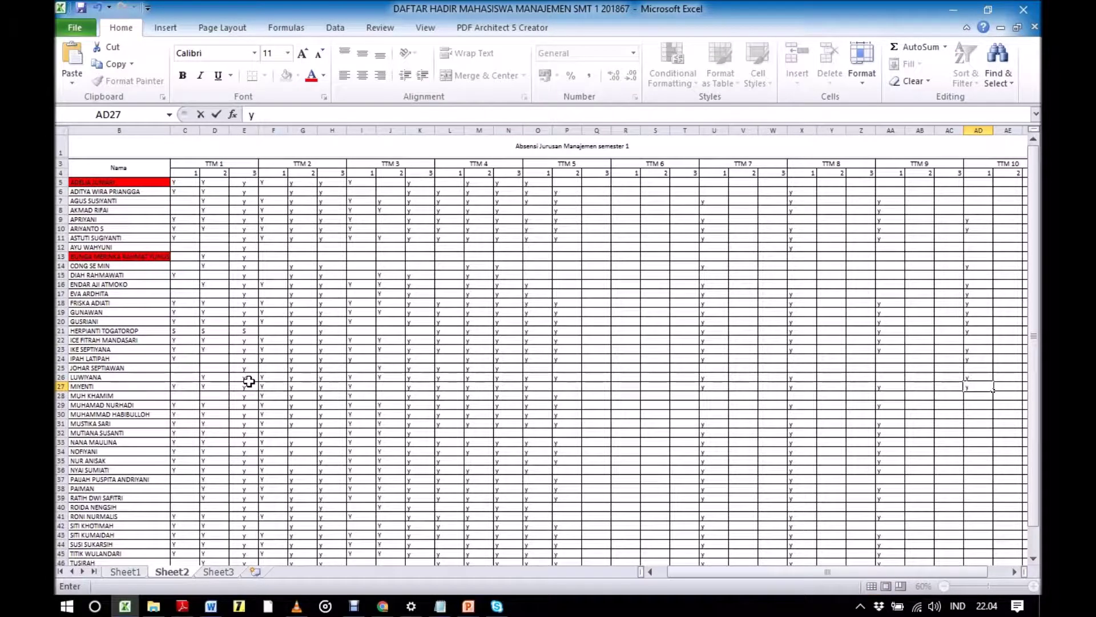
{"action": "key", "text": "Return"}
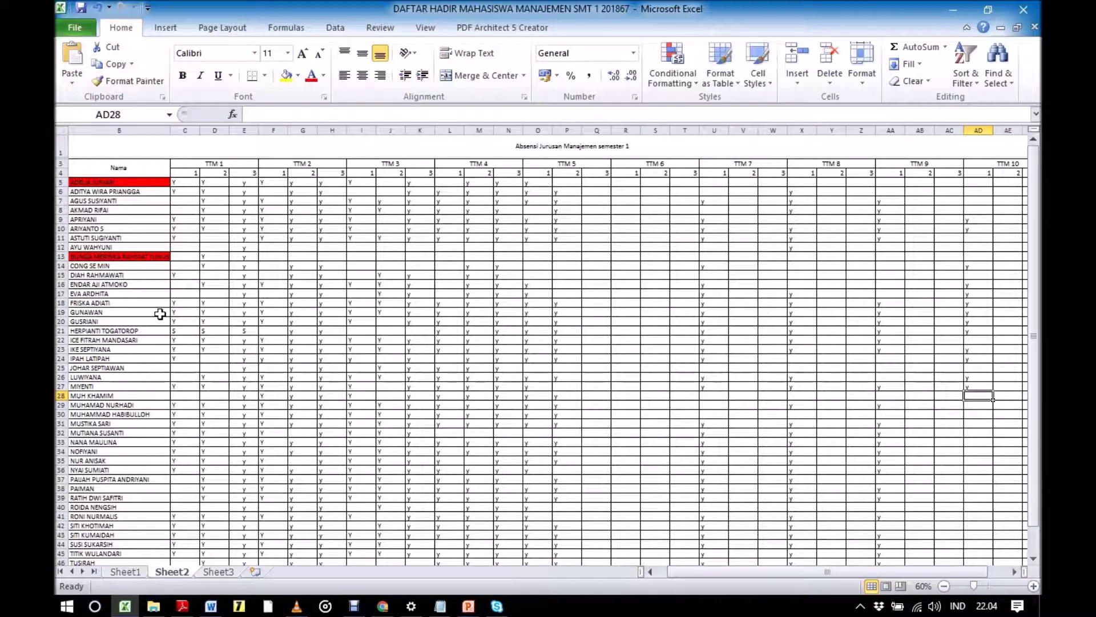
Step: Fill in the skipped attendance mark for the student in row 22 with "y" in AD22
{"action": "left_click", "coordinate": [99, 340]}
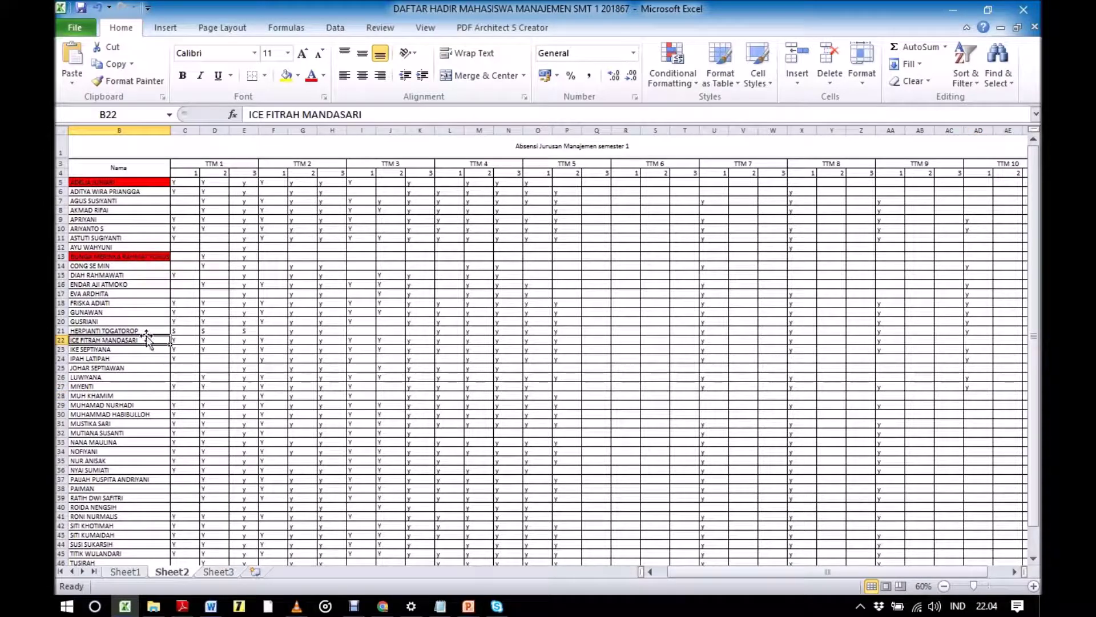
{"action": "left_click", "coordinate": [973, 339]}
{"action": "type", "text": "y"}
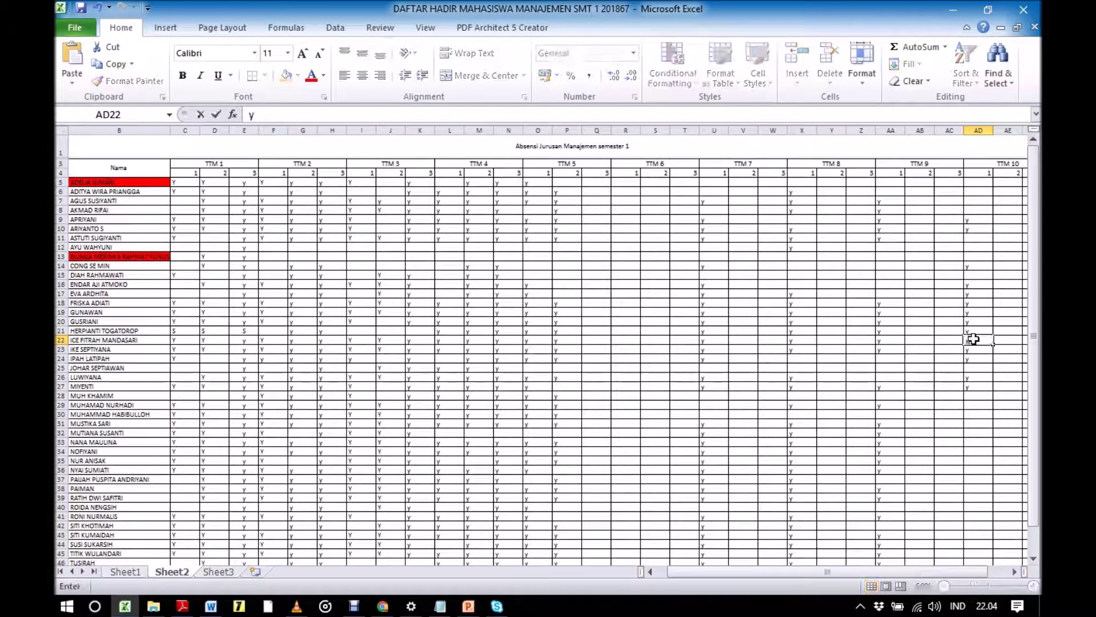
{"action": "key", "text": "Return"}
Step: Enter "y" in cell AD29 for the TTM 10 session 1 attendance
{"action": "key", "text": "Return"}
{"action": "key", "text": "Return"}
{"action": "key", "text": "Return"}
{"action": "key", "text": "Return"}
{"action": "key", "text": "Return"}
{"action": "key", "text": "Return"}
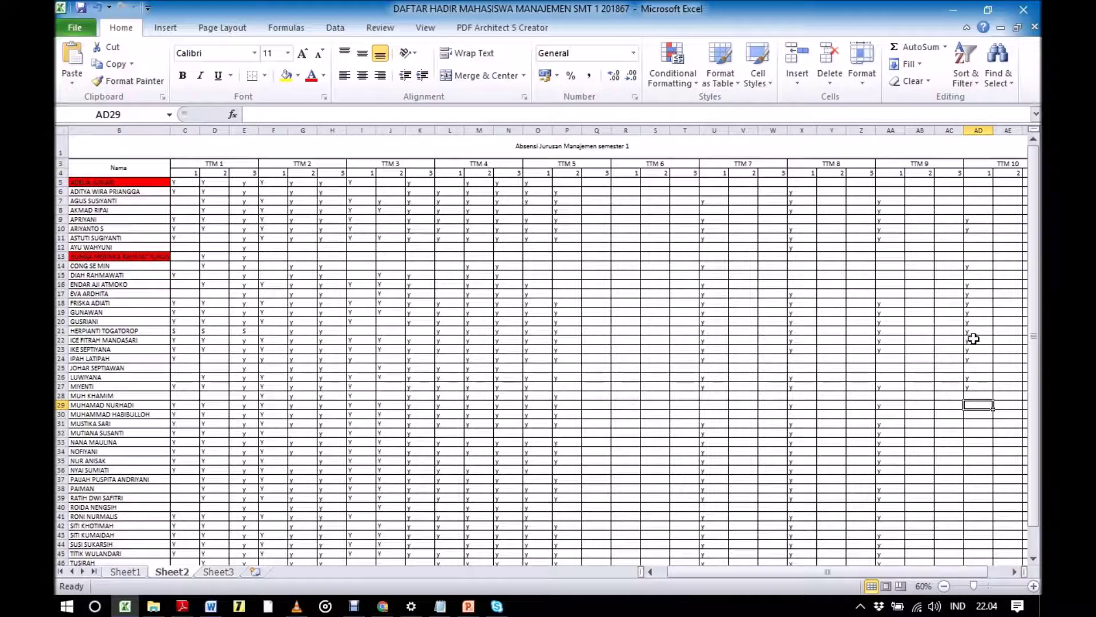
{"action": "type", "text": "y"}
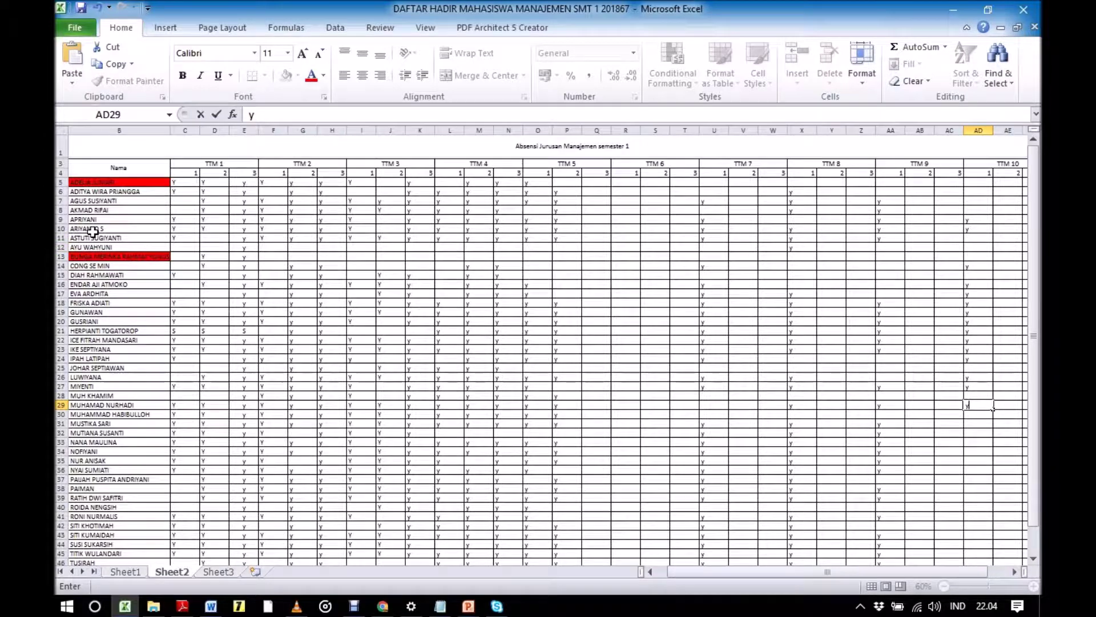
Step: Locate the student in row 11 and enter the missing "y" in cell AD11
{"action": "left_click", "coordinate": [61, 238]}
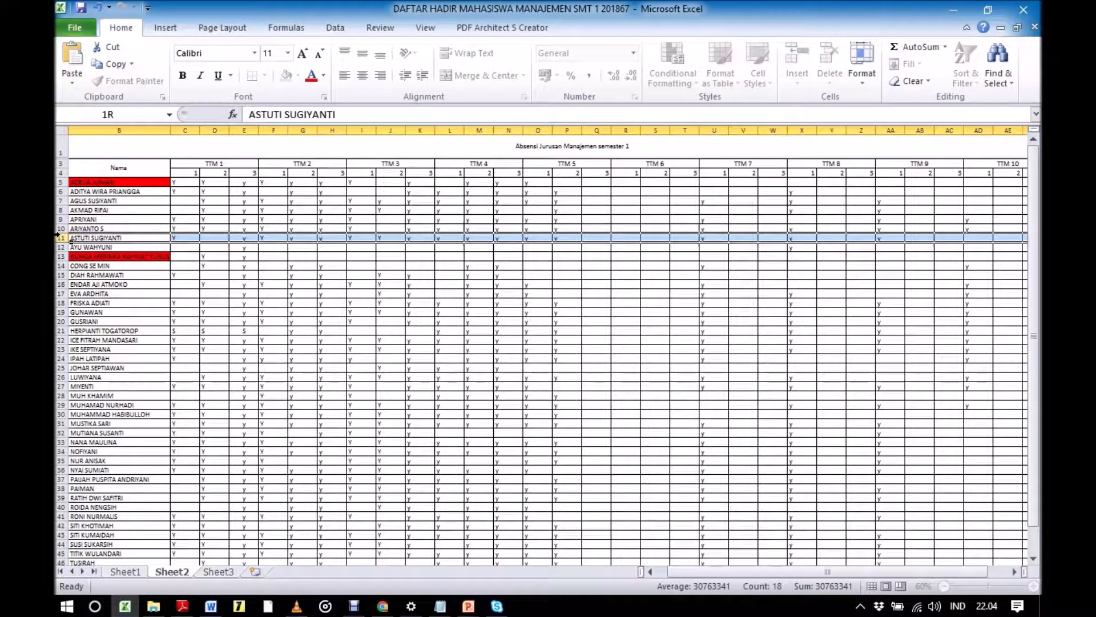
{"action": "left_click", "coordinate": [969, 240]}
{"action": "key", "text": "Down"}
{"action": "key", "text": "Down"}
{"action": "key", "text": "Down"}
{"action": "key", "text": "Down"}
{"action": "key", "text": "Down"}
{"action": "key", "text": "Down"}
{"action": "key", "text": "Down"}
{"action": "key", "text": "Down"}
{"action": "key", "text": "Down"}
{"action": "key", "text": "Down"}
{"action": "key", "text": "Down"}
{"action": "key", "text": "Down"}
{"action": "key", "text": "Down"}
{"action": "key", "text": "Down"}
{"action": "key", "text": "Down"}
{"action": "key", "text": "Down"}
{"action": "key", "text": "Down"}
{"action": "key", "text": "Down"}
{"action": "key", "text": "Down"}
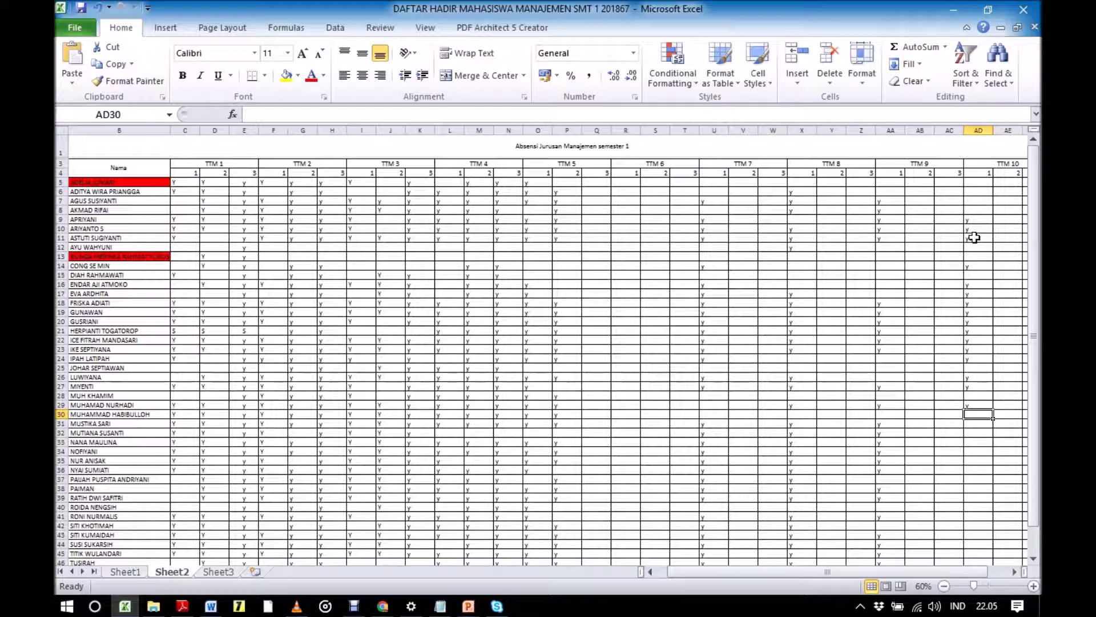
{"action": "key", "text": "Down"}
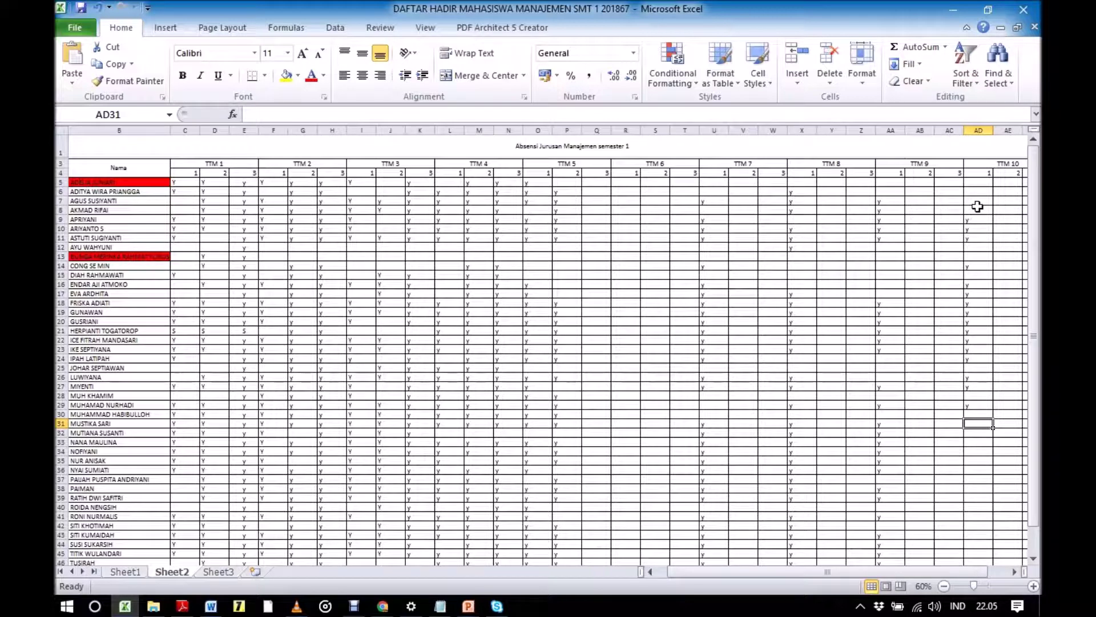
Step: Record the attendance of the student in row 7 with "y" in cell AD7
{"action": "left_click", "coordinate": [978, 202]}
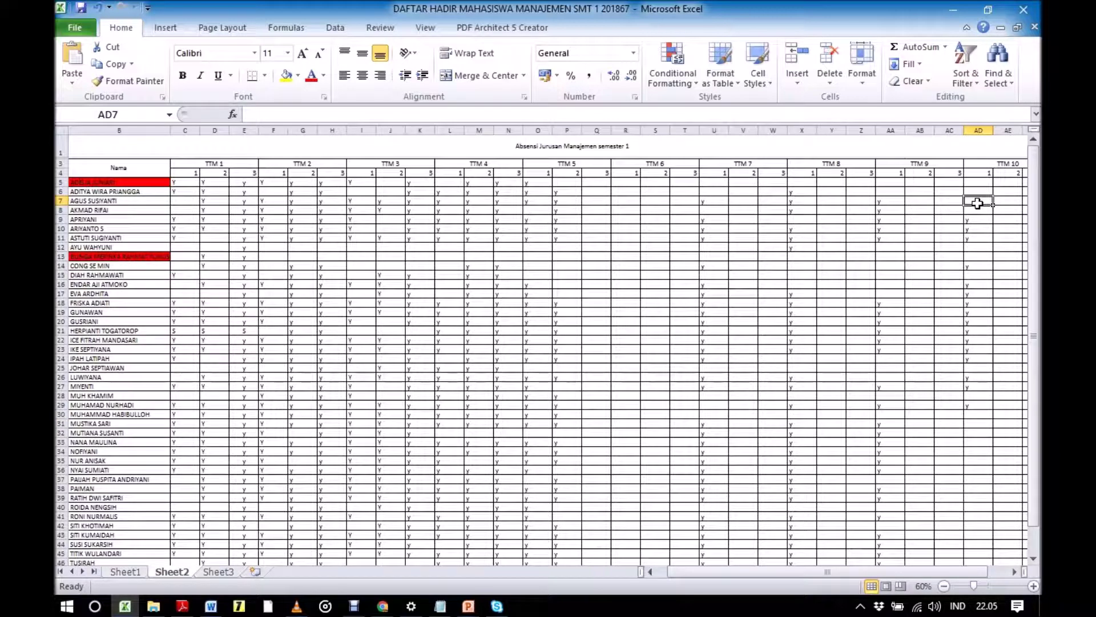
{"action": "type", "text": "y"}
{"action": "left_click", "coordinate": [969, 412]}
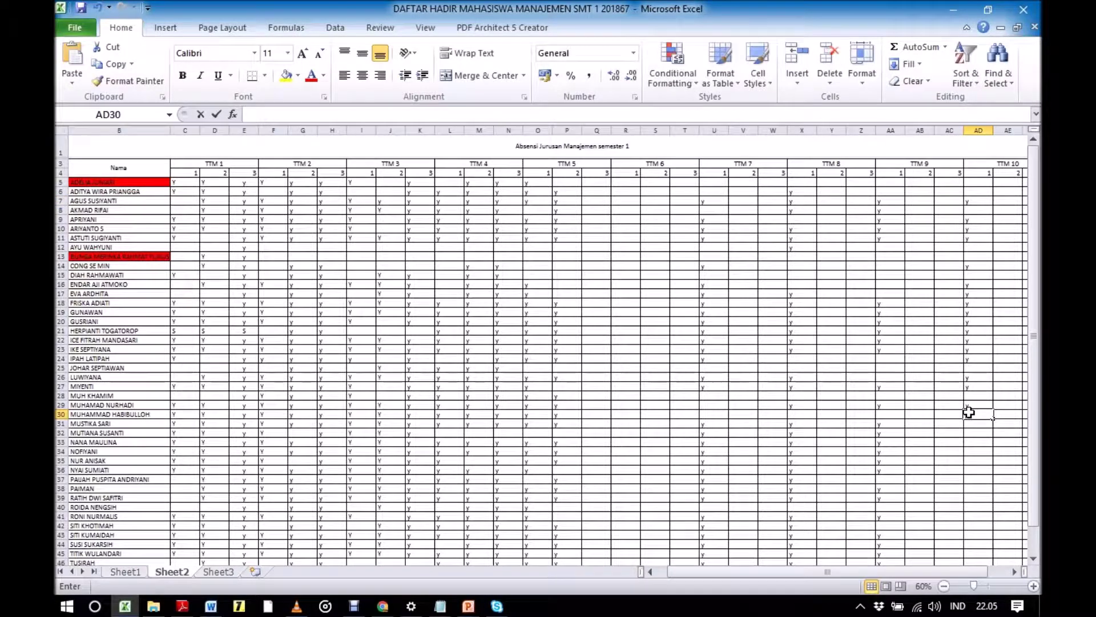
Step: Enter "y" for the five students in rows 32 to 36 of column AD
{"action": "key", "text": "Return"}
{"action": "key", "text": "Return"}
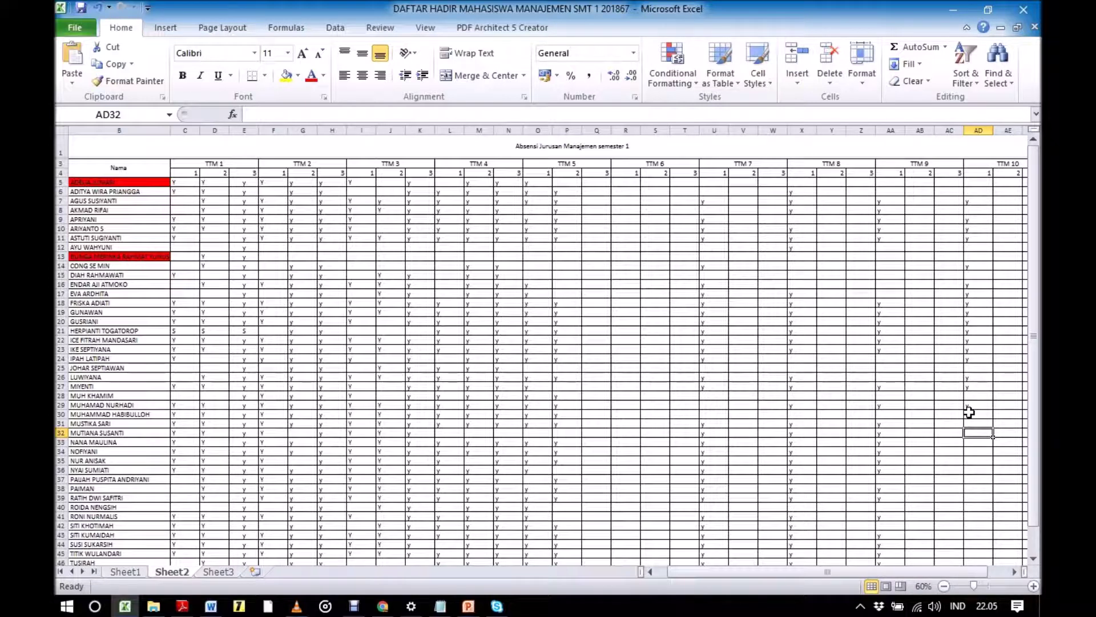
{"action": "type", "text": "y"}
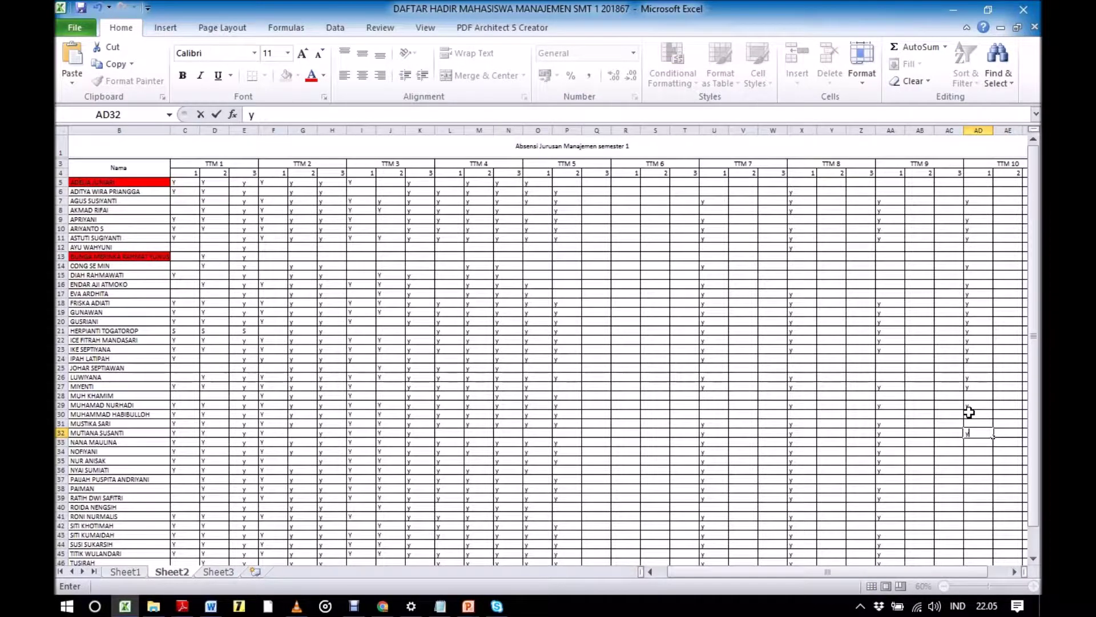
{"action": "key", "text": "Return"}
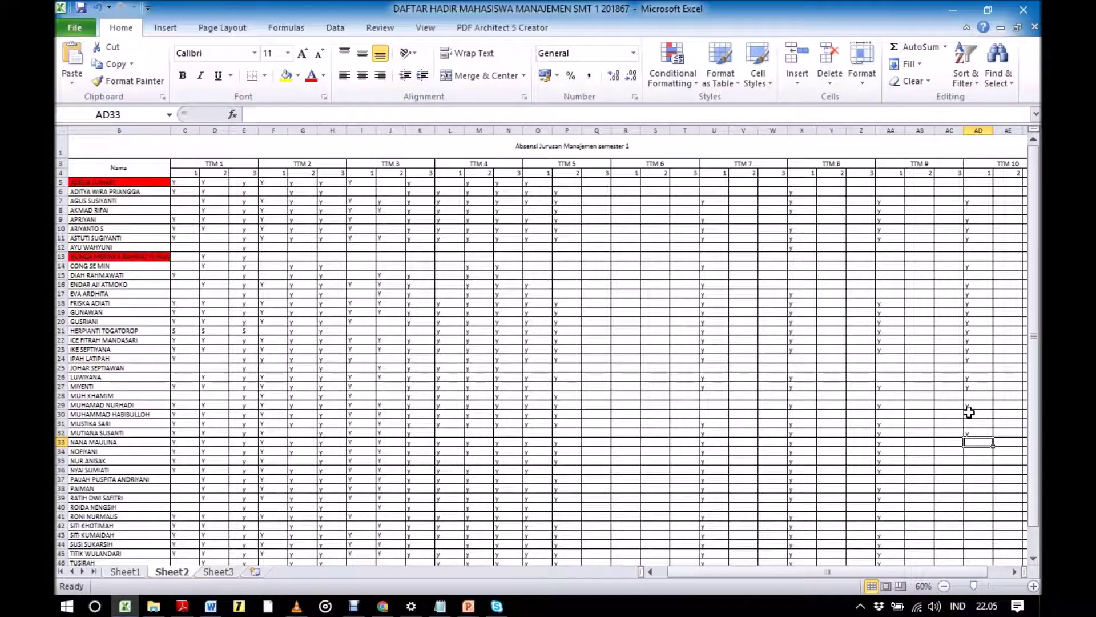
{"action": "type", "text": "y"}
{"action": "key", "text": "Return"}
{"action": "type", "text": "y"}
{"action": "key", "text": "Return"}
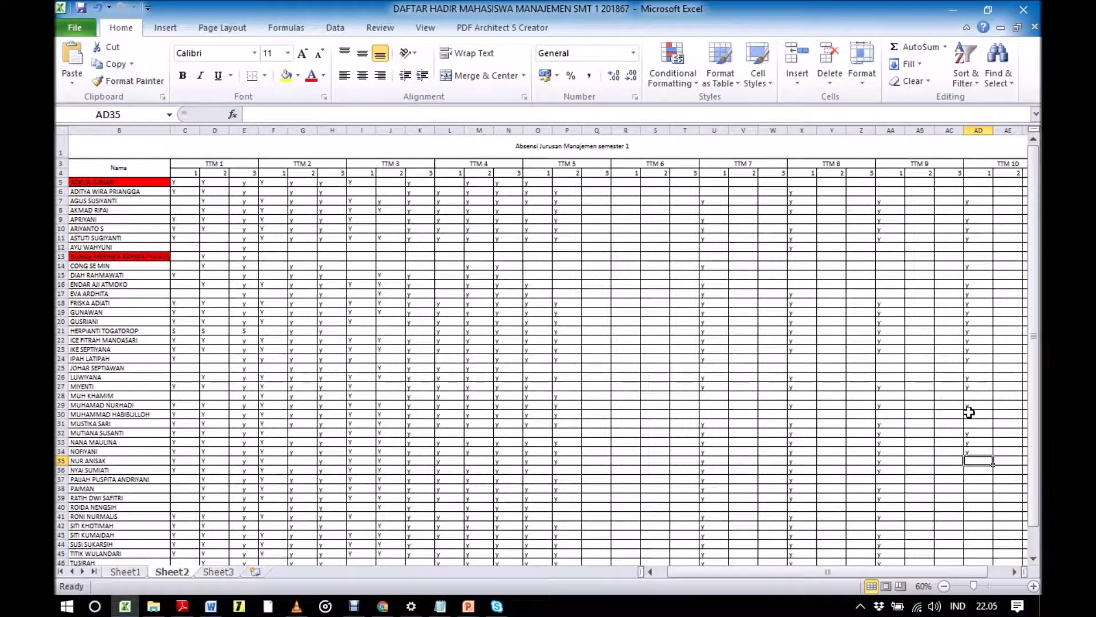
{"action": "type", "text": "y"}
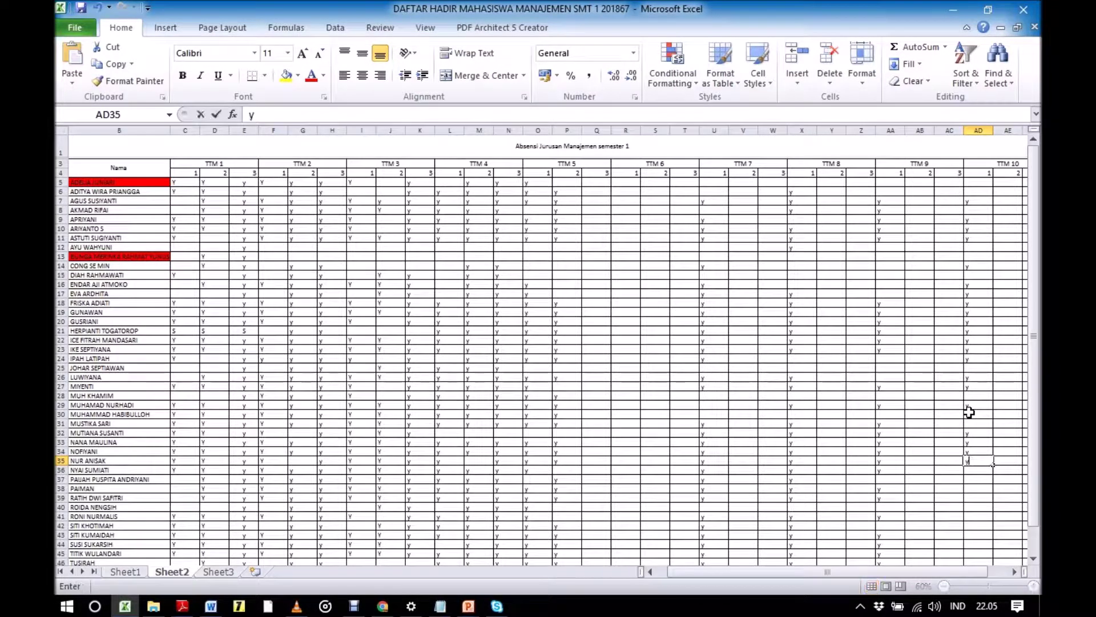
{"action": "key", "text": "Return"}
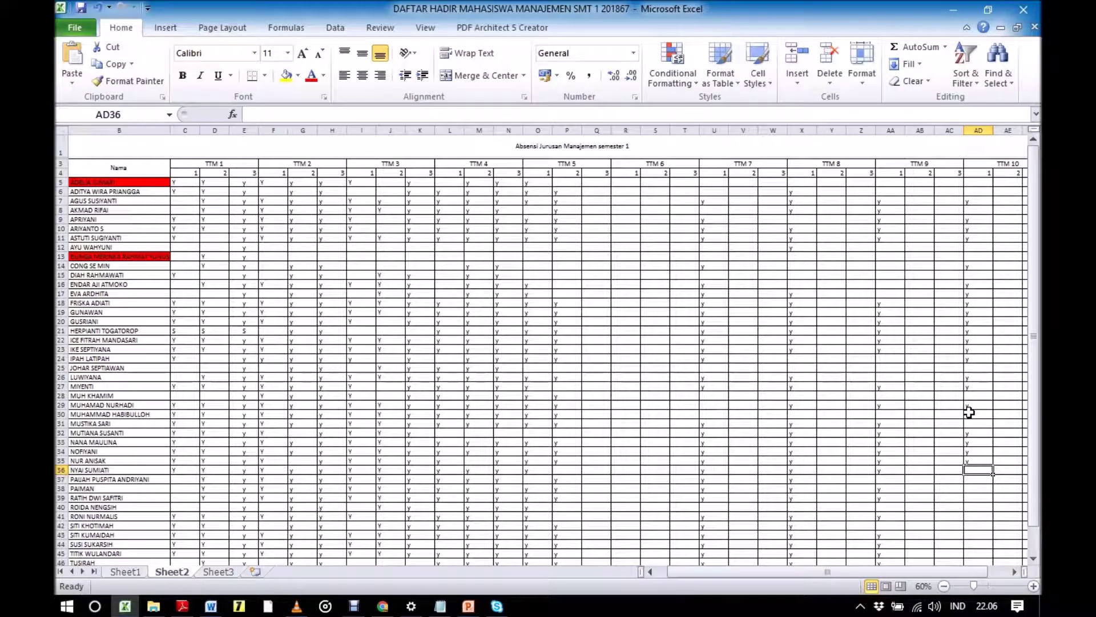
{"action": "type", "text": "y"}
{"action": "key", "text": "Return"}
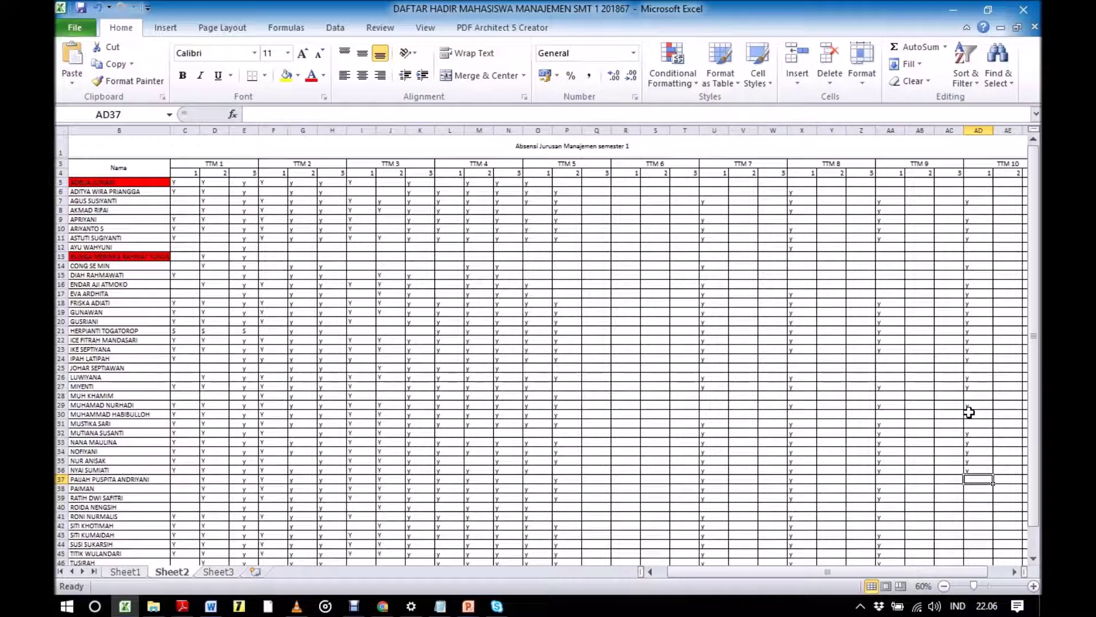
Step: Enter "y" for the students in rows 38 and 39 of column AD, leaving AD37 blank
{"action": "key", "text": "Down"}
{"action": "type", "text": "y"}
{"action": "key", "text": "Return"}
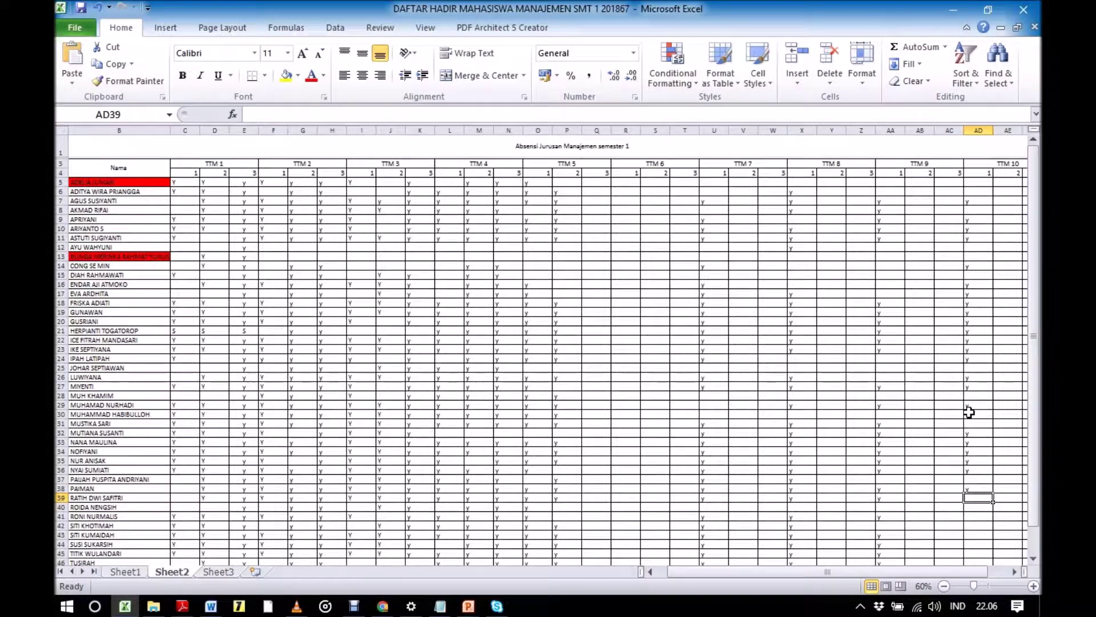
{"action": "type", "text": "y"}
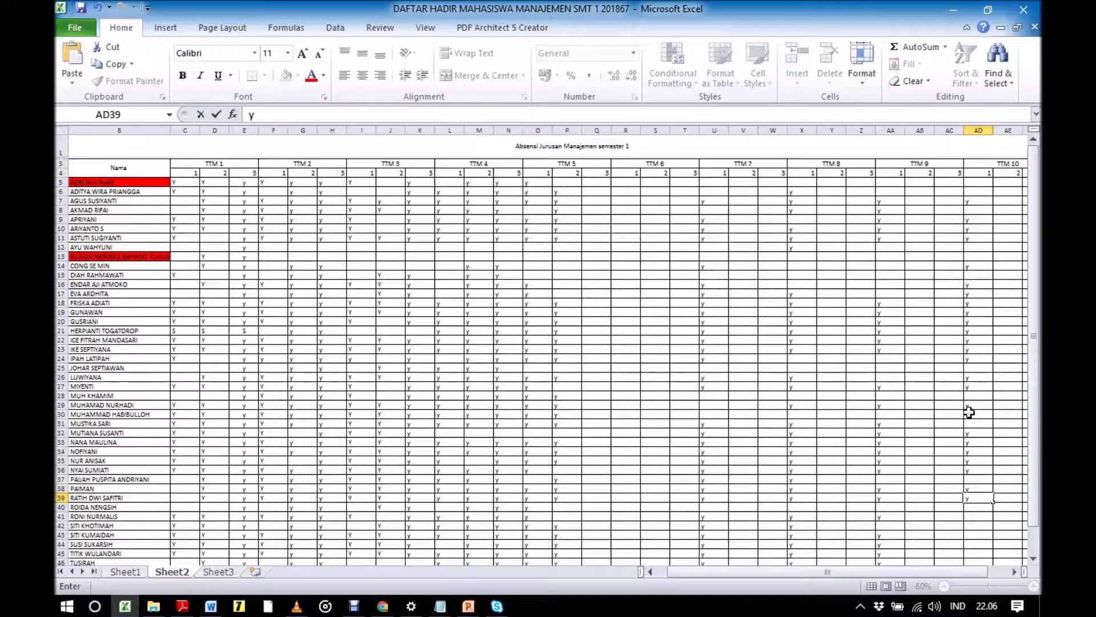
{"action": "key", "text": "Return"}
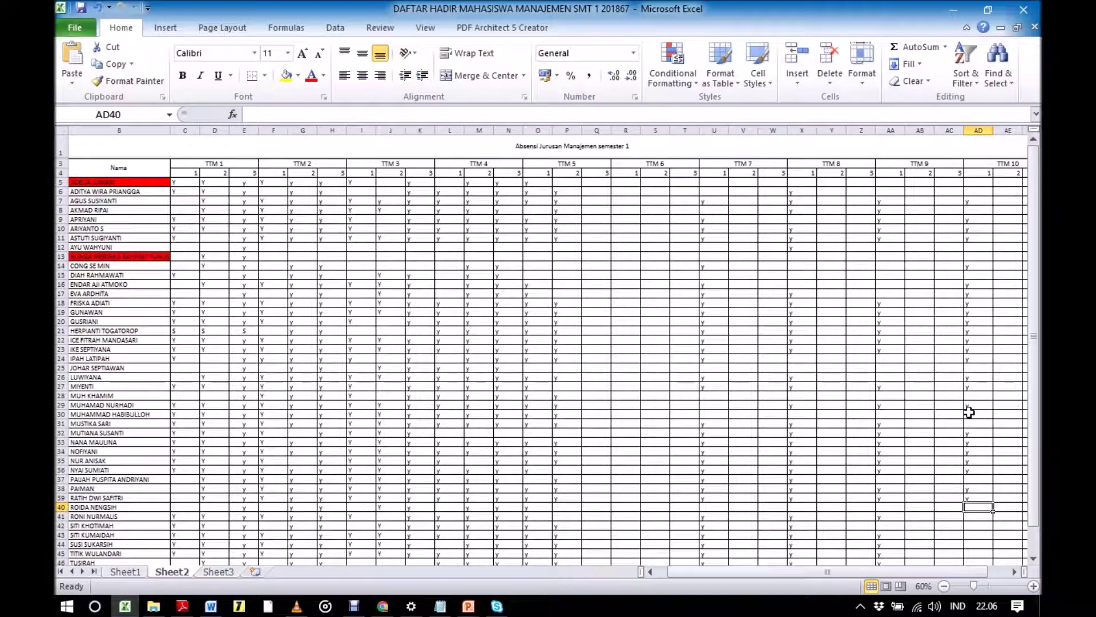
Step: Skip row 40 and mark the students in rows 41 to 43 of column AD with "y"
{"action": "key", "text": "Down"}
{"action": "type", "text": "y"}
{"action": "key", "text": "Return"}
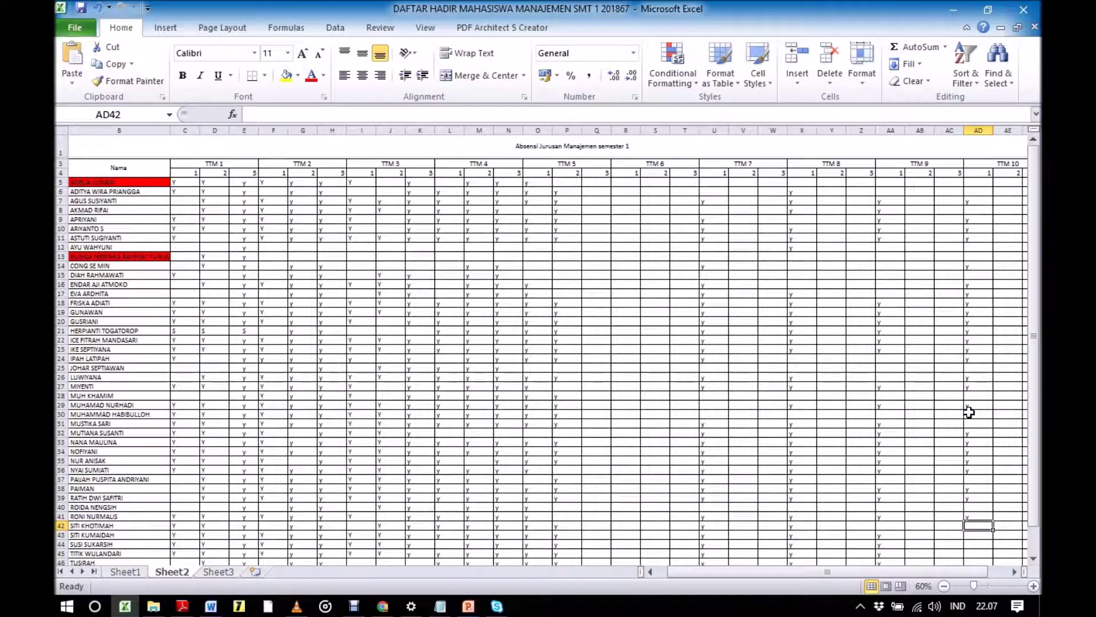
{"action": "type", "text": "y"}
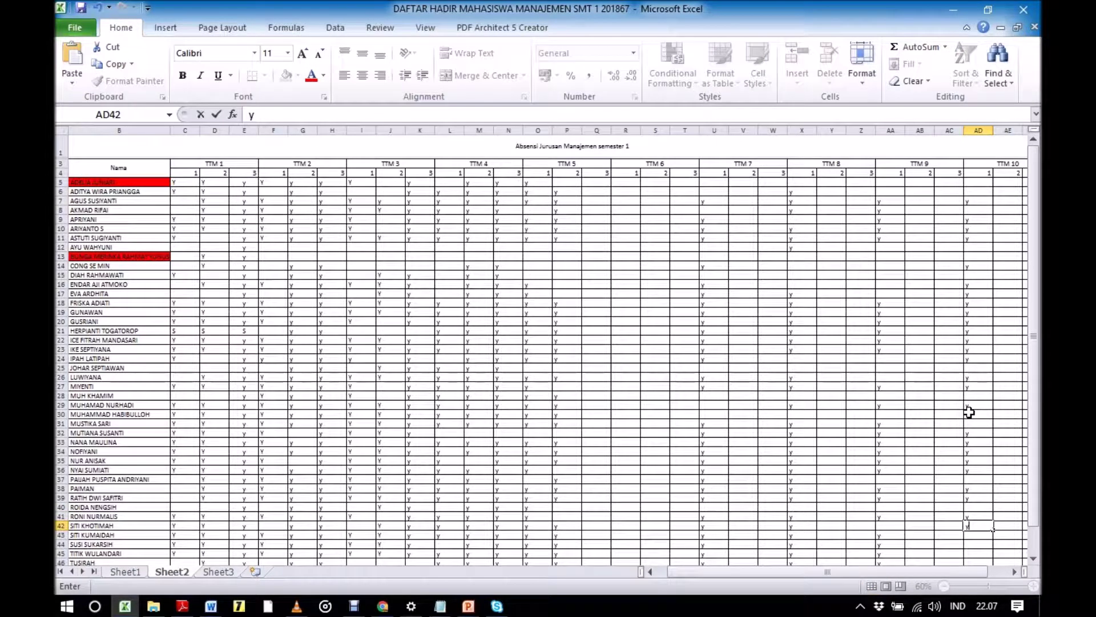
{"action": "key", "text": "Return"}
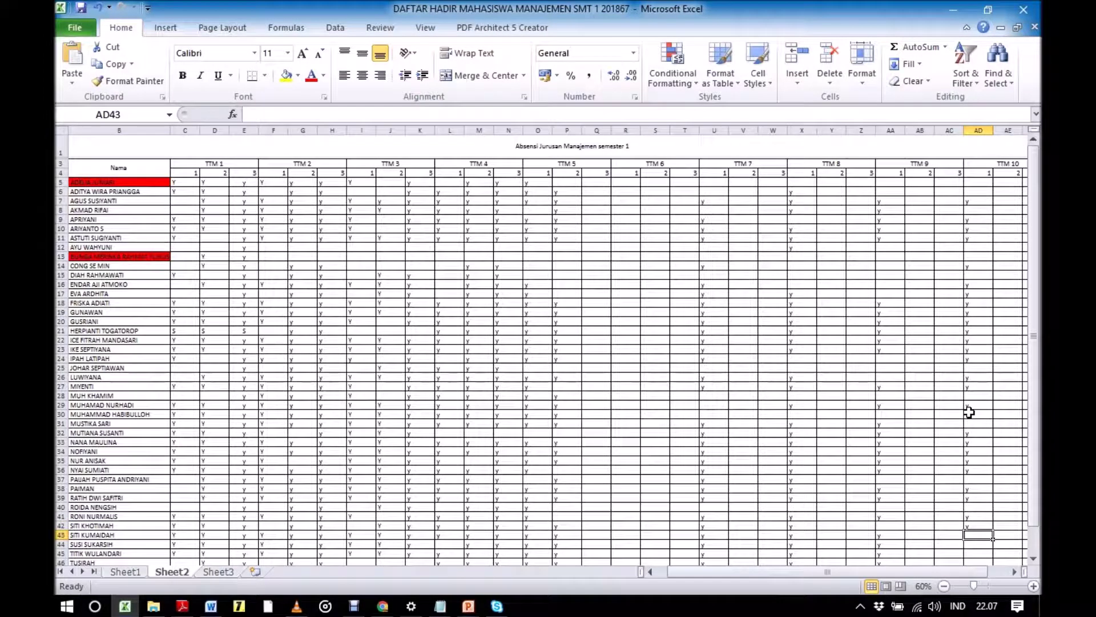
{"action": "type", "text": "y"}
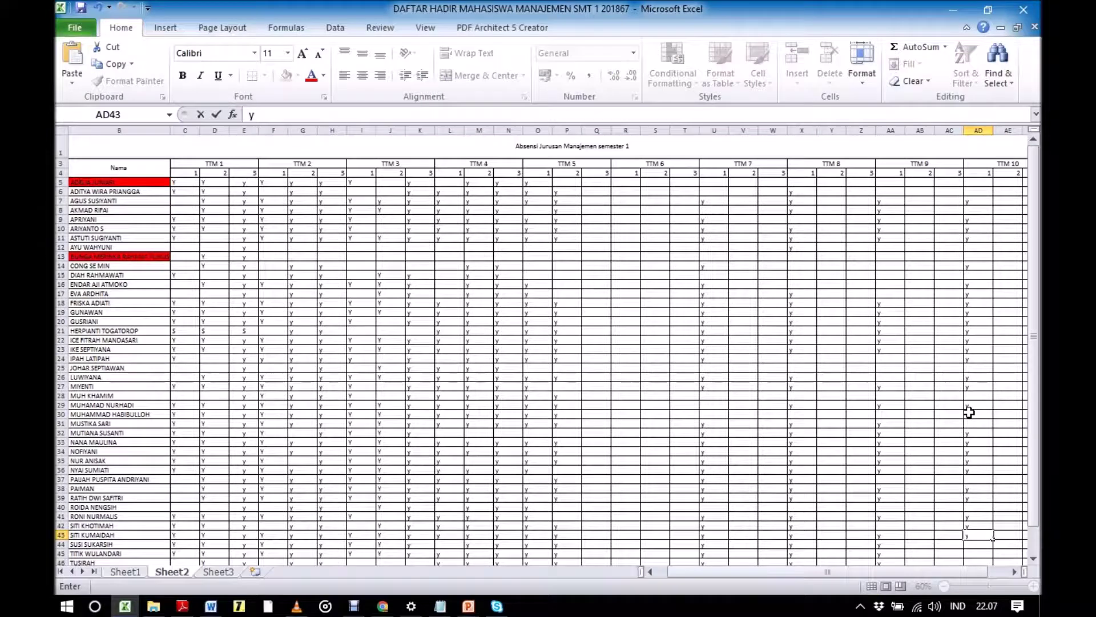
{"action": "key", "text": "Return"}
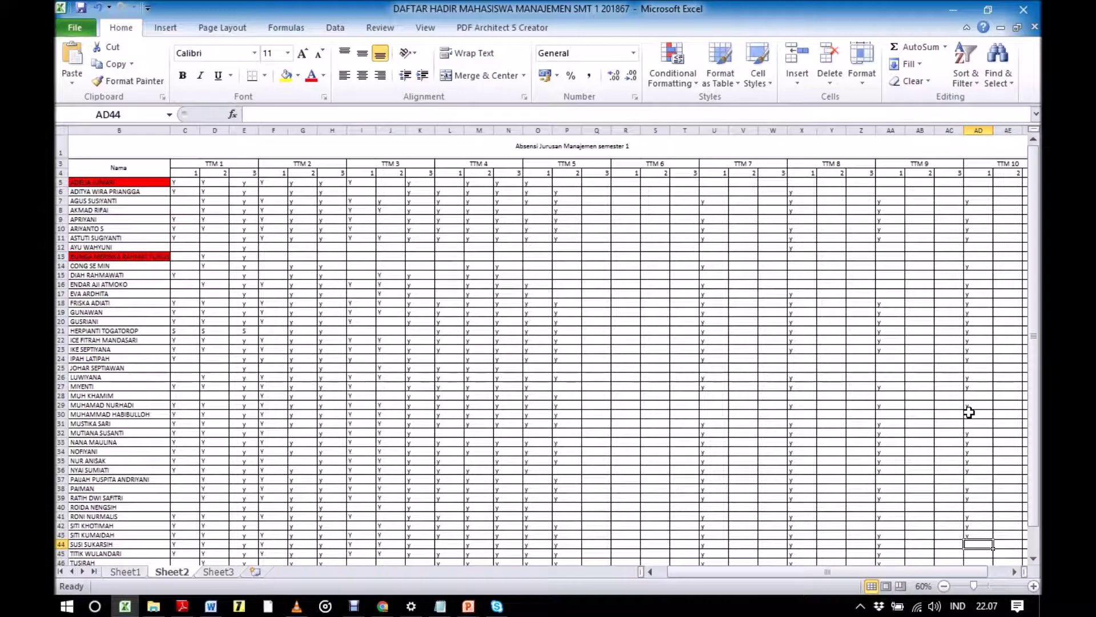
Step: Record "y" in cells AD44 and AD45 for the TTM 10 session 1 attendance
{"action": "scroll", "coordinate": [969, 411], "scroll_direction": "down", "scroll_amount": 1}
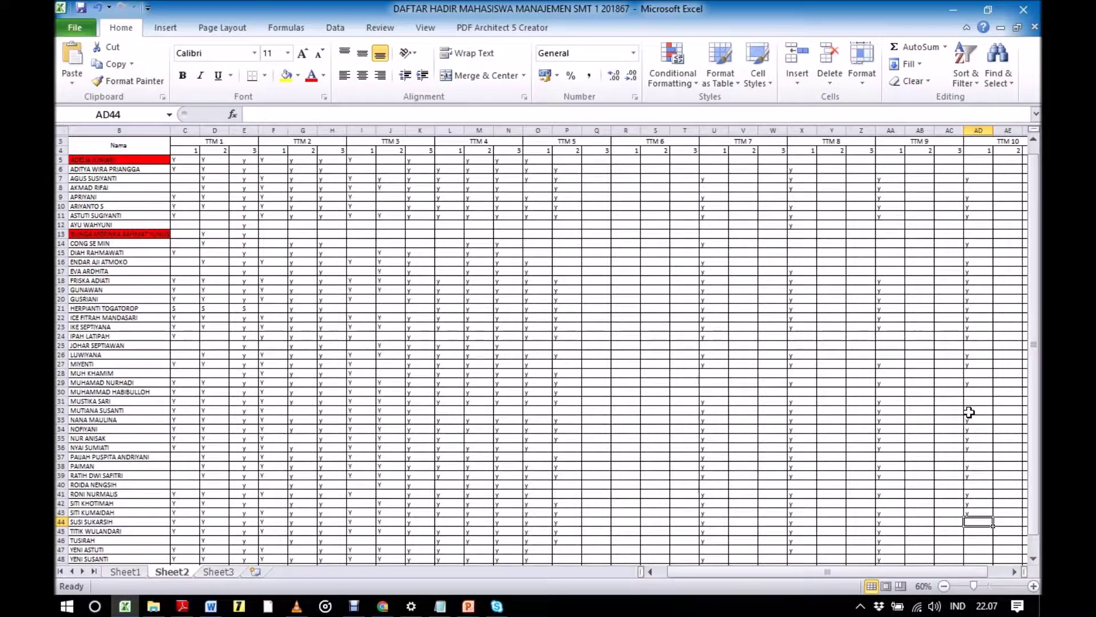
{"action": "key", "text": "Down"}
{"action": "type", "text": "y"}
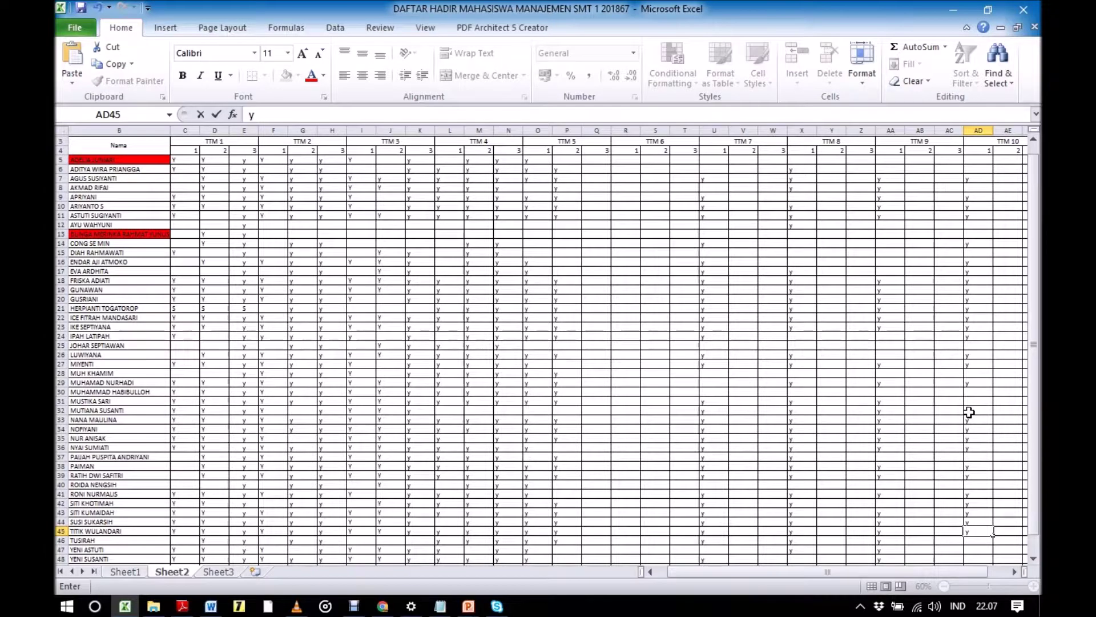
{"action": "key", "text": "Return"}
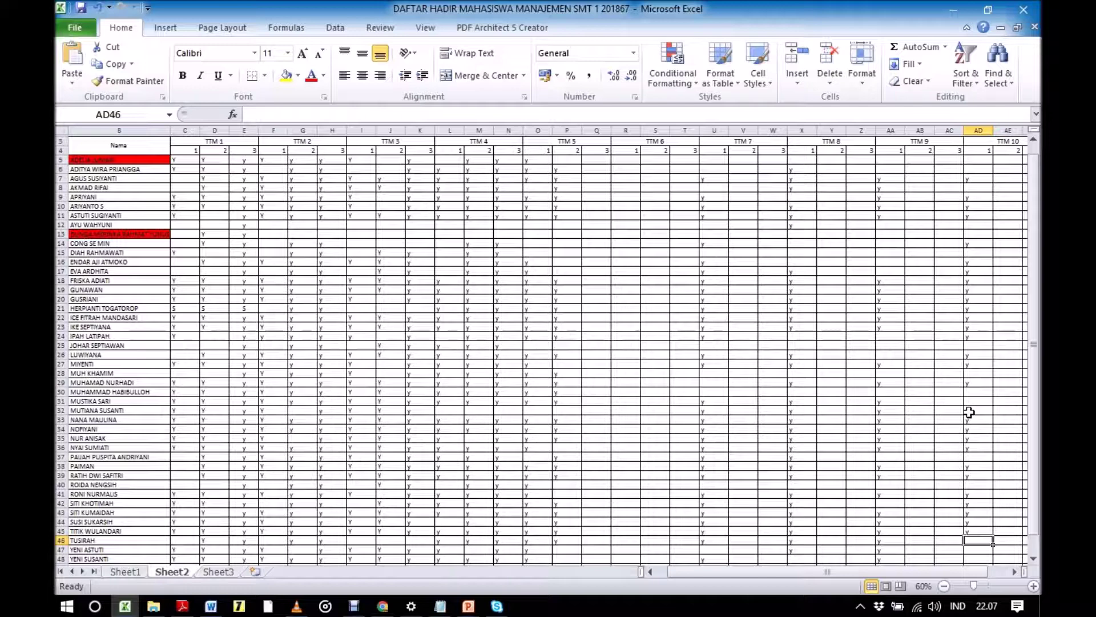
Step: Leave AD46 blank and enter "y" for the students in rows 47 and 48 of column AD
{"action": "key", "text": "Down"}
{"action": "key", "text": "Down"}
{"action": "key", "text": "Down"}
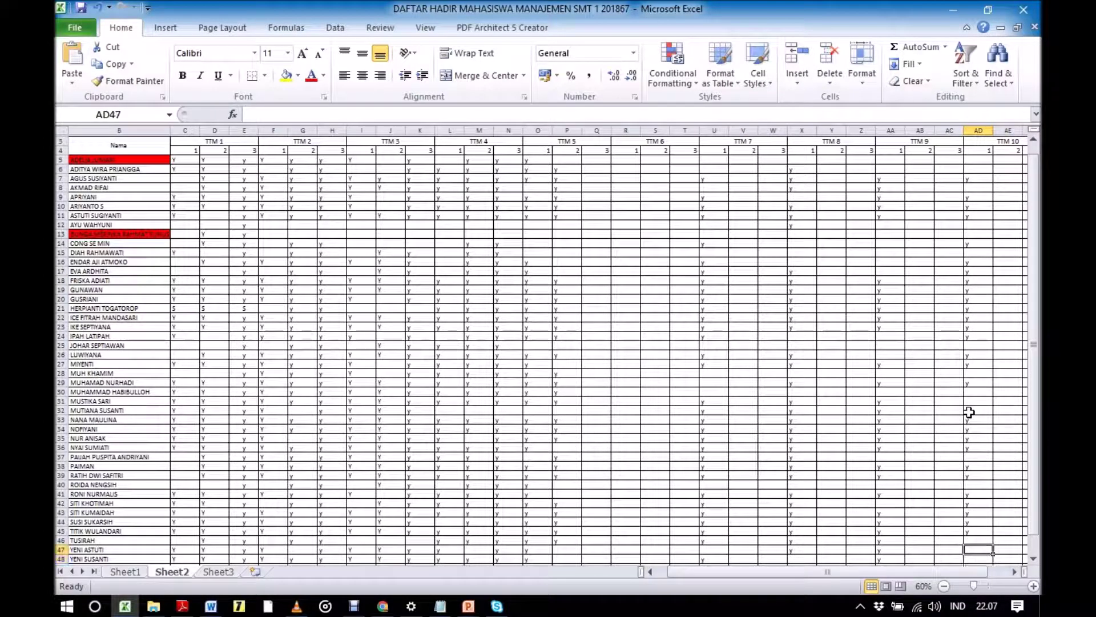
{"action": "key", "text": "Up"}
{"action": "key", "text": "Up"}
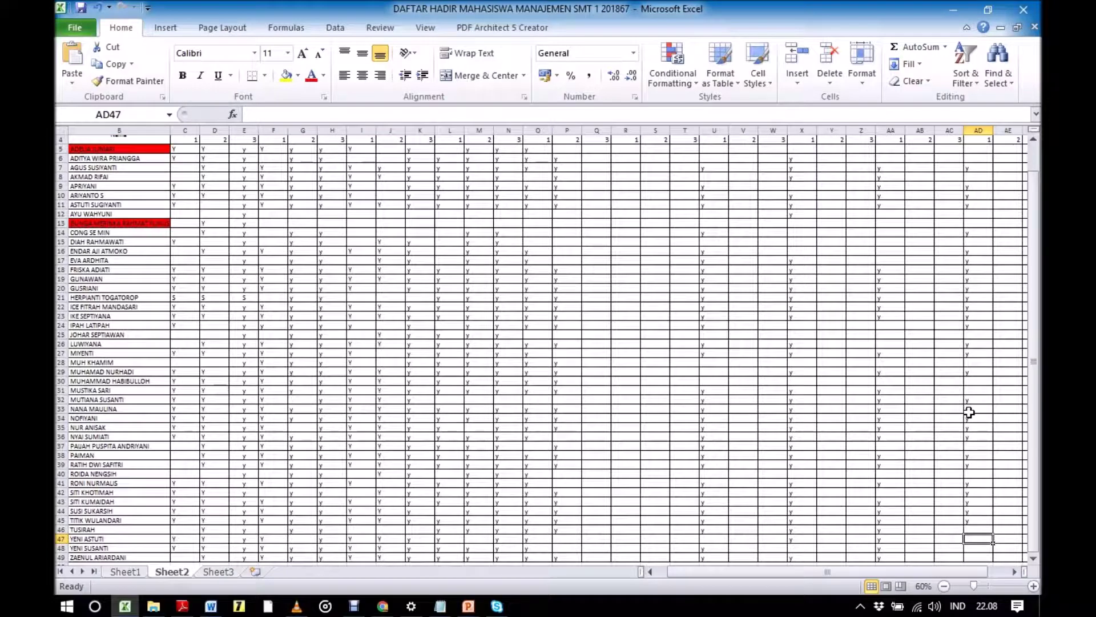
{"action": "type", "text": "y"}
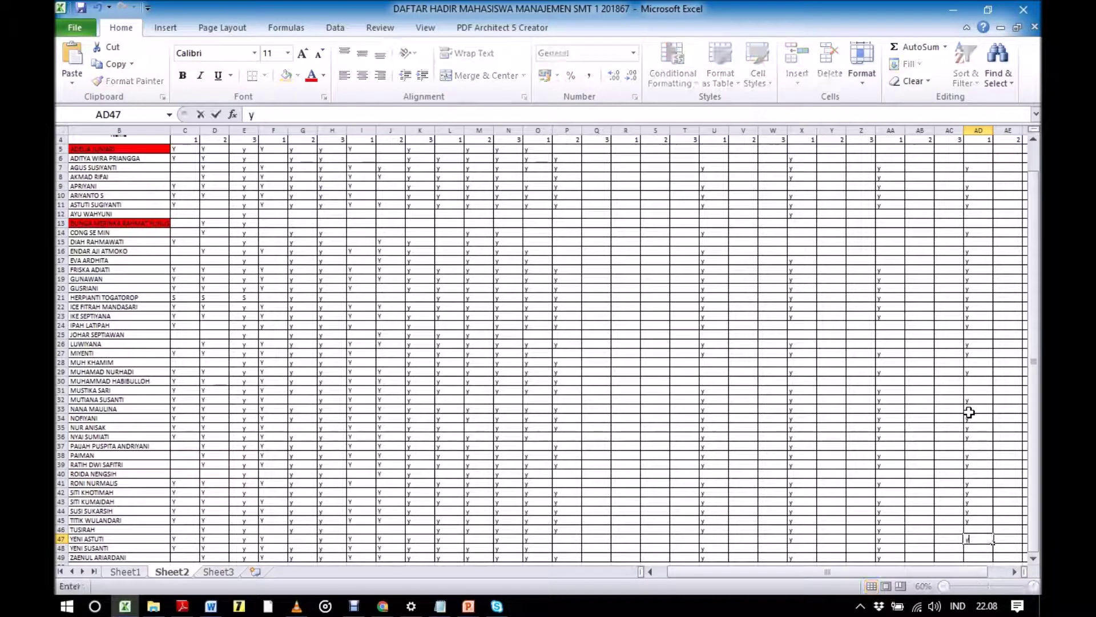
{"action": "key", "text": "Return"}
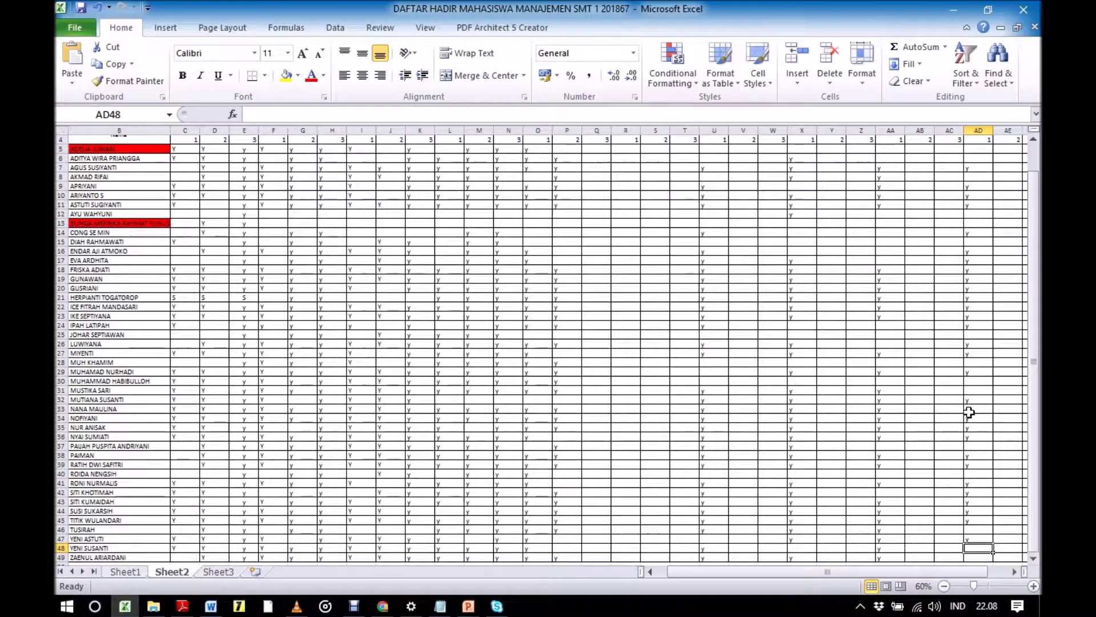
{"action": "type", "text": "y"}
{"action": "key", "text": "Return"}
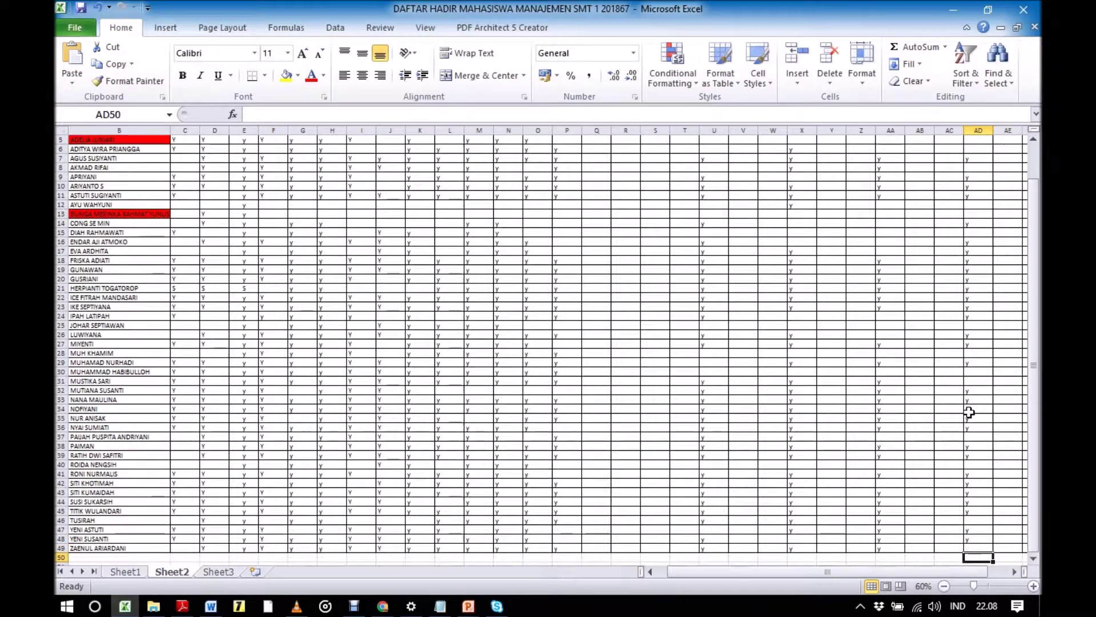
Step: Review the TTM 10 session 1 attendance marks in column AD between rows 23 and 49
{"action": "key", "text": "Up"}
{"action": "key", "text": "Up"}
{"action": "key", "text": "Up"}
{"action": "key", "text": "Up"}
{"action": "key", "text": "Up"}
{"action": "key", "text": "Up"}
{"action": "key", "text": "Up"}
{"action": "key", "text": "Up"}
{"action": "key", "text": "Up"}
{"action": "key", "text": "Up"}
{"action": "key", "text": "Up"}
{"action": "key", "text": "Up"}
{"action": "key", "text": "Up"}
{"action": "key", "text": "Up"}
{"action": "key", "text": "Up"}
{"action": "key", "text": "Up"}
{"action": "key", "text": "Up"}
{"action": "key", "text": "Up"}
{"action": "key", "text": "Up"}
{"action": "key", "text": "Up"}
{"action": "key", "text": "Up"}
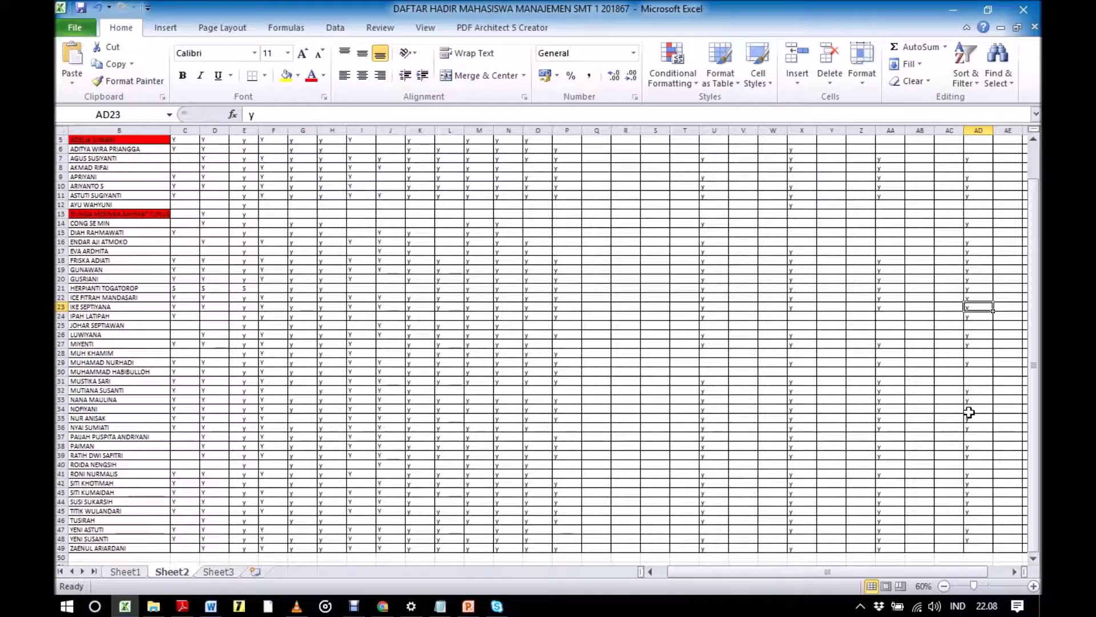
{"action": "key", "text": "Down"}
{"action": "key", "text": "Down"}
{"action": "key", "text": "Down"}
{"action": "key", "text": "Down"}
{"action": "key", "text": "Down"}
{"action": "key", "text": "Down"}
{"action": "key", "text": "Down"}
{"action": "key", "text": "Down"}
{"action": "key", "text": "Down"}
{"action": "key", "text": "Down"}
{"action": "key", "text": "Down"}
{"action": "key", "text": "Down"}
{"action": "key", "text": "Down"}
{"action": "key", "text": "Down"}
{"action": "key", "text": "Down"}
{"action": "key", "text": "Down"}
{"action": "key", "text": "Down"}
{"action": "key", "text": "Down"}
{"action": "key", "text": "Down"}
{"action": "key", "text": "Down"}
{"action": "key", "text": "Down"}
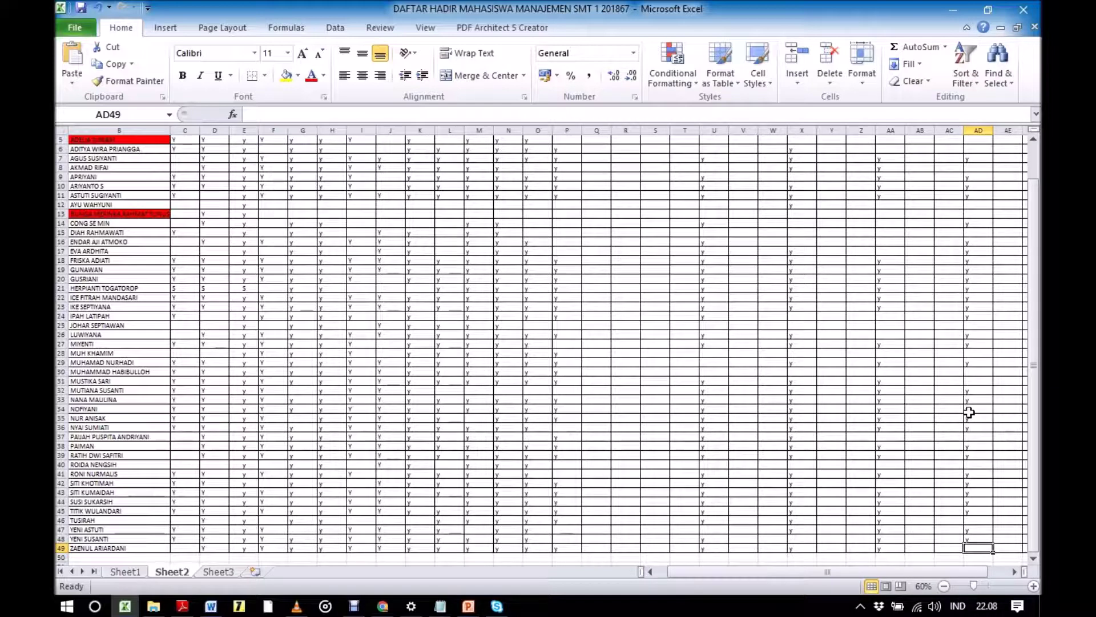
Step: Enter "y" for the last student in cell AD49 and save the workbook
{"action": "type", "text": "y"}
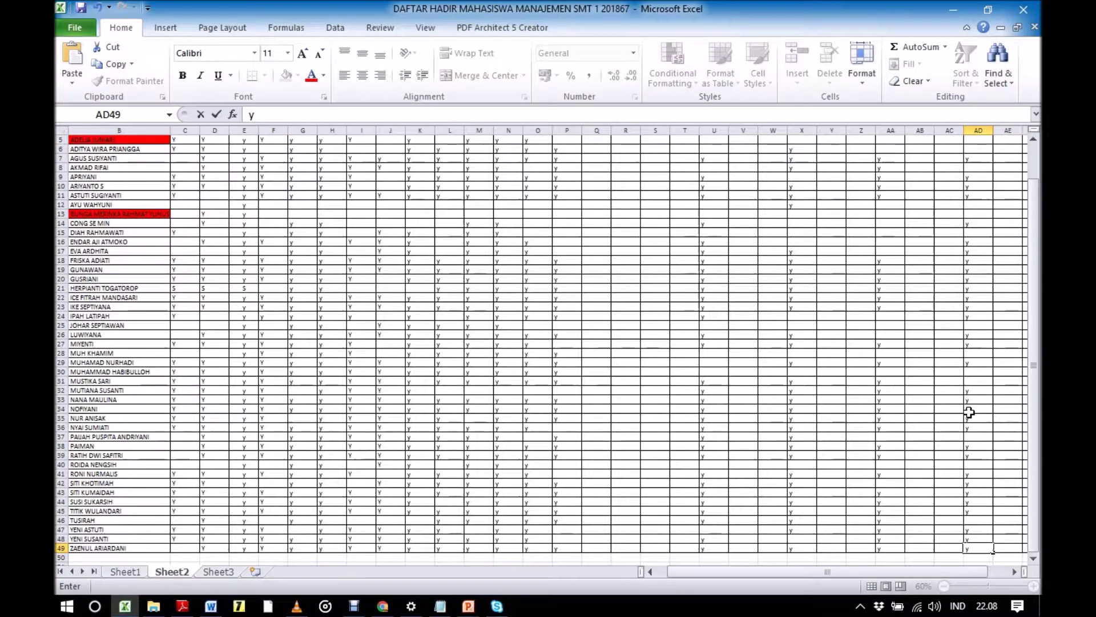
{"action": "left_click", "coordinate": [76, 7]}
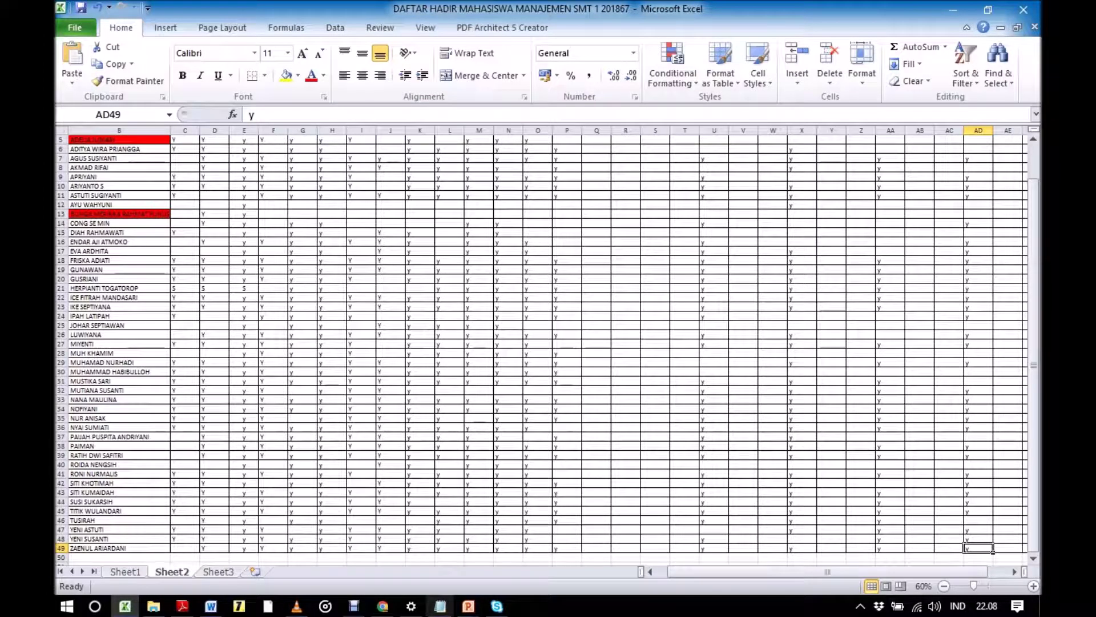
Step: Check the participants in the Skype meeting and return to the attendance workbook in Excel
{"action": "left_click", "coordinate": [497, 606]}
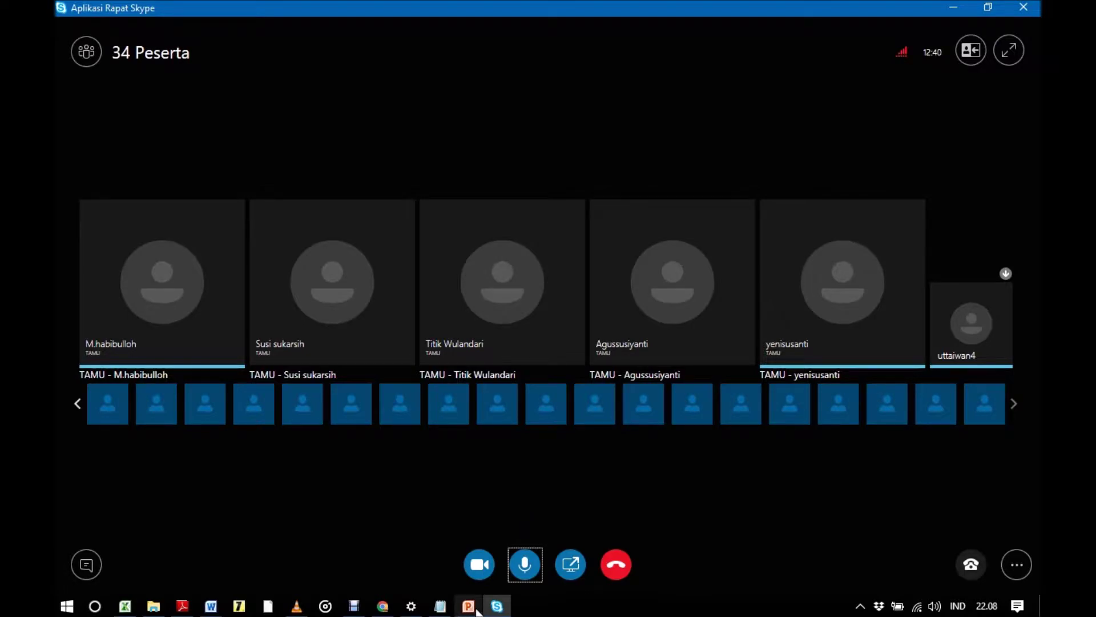
{"action": "left_click", "coordinate": [481, 609]}
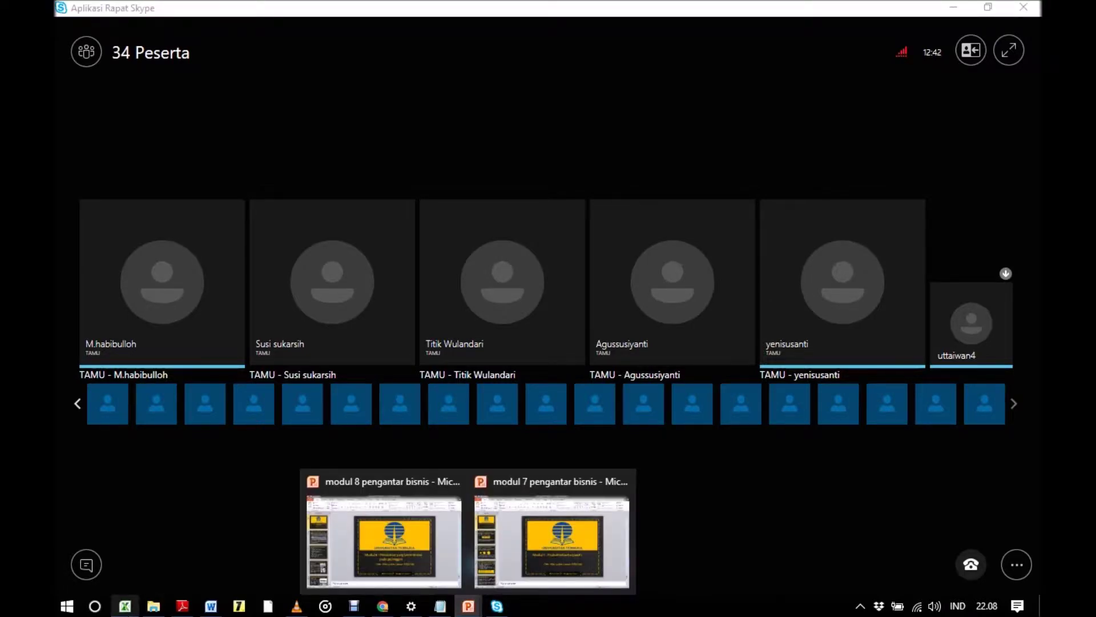
{"action": "left_click", "coordinate": [125, 606]}
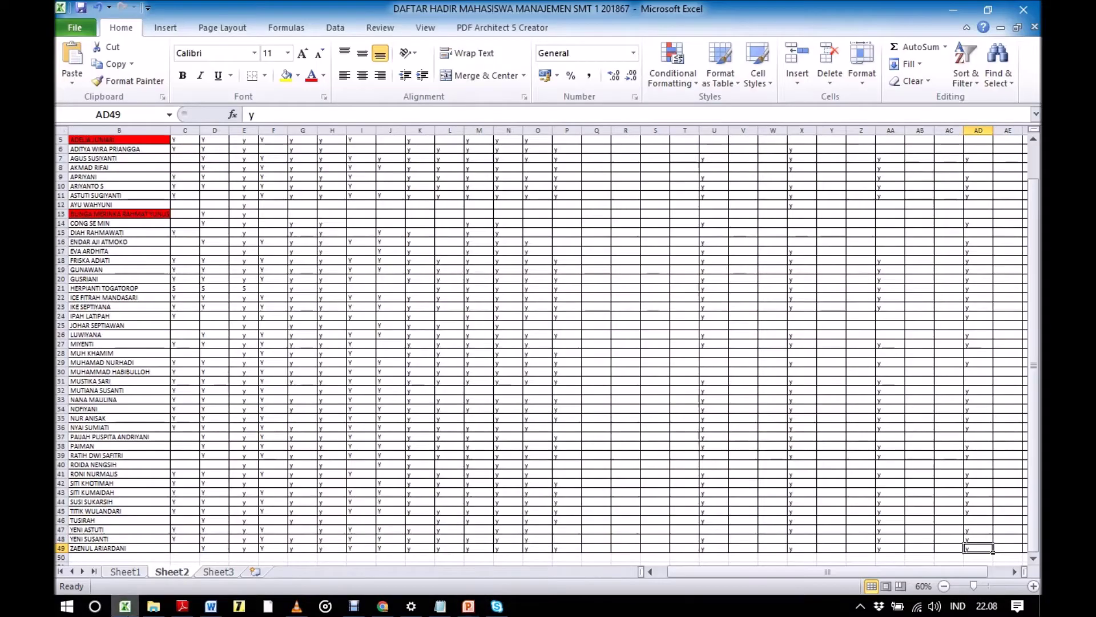
Step: Locate the student in row 30, enter "y" in cell AD30, and save the workbook
{"action": "left_click", "coordinate": [142, 371]}
{"action": "key", "text": "Right"}
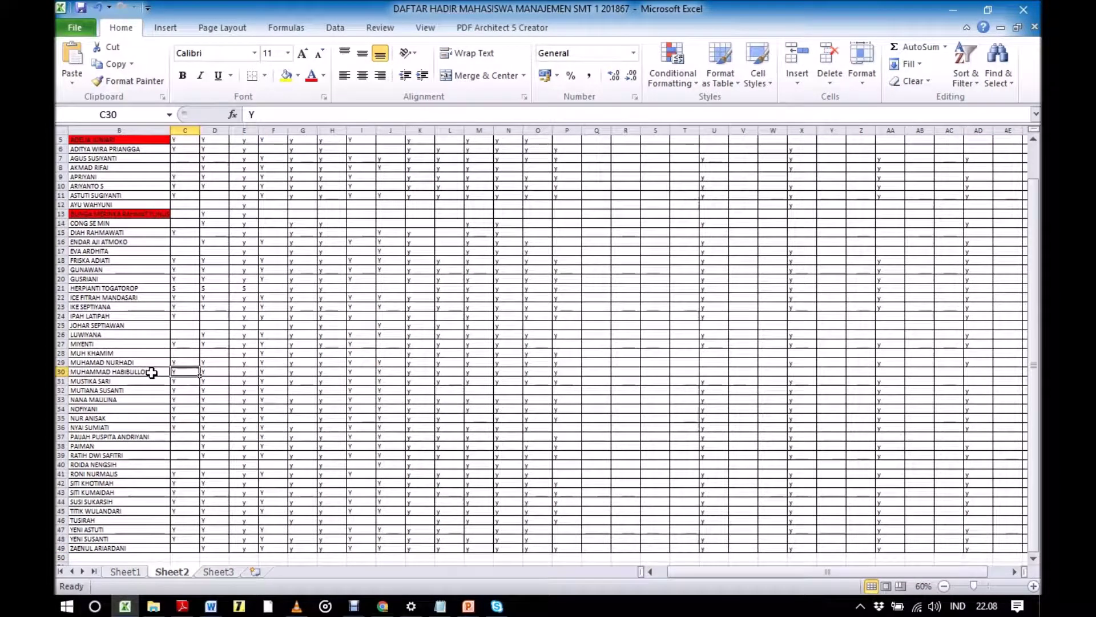
{"action": "key", "text": "Right"}
{"action": "key", "text": "Right"}
{"action": "key", "text": "Right"}
{"action": "key", "text": "Right"}
{"action": "key", "text": "Right"}
{"action": "key", "text": "Right"}
{"action": "key", "text": "Right"}
{"action": "key", "text": "Right"}
{"action": "key", "text": "Right"}
{"action": "key", "text": "Right"}
{"action": "key", "text": "Right"}
{"action": "key", "text": "Right"}
{"action": "key", "text": "Right"}
{"action": "key", "text": "Right"}
{"action": "key", "text": "Right"}
{"action": "key", "text": "Right"}
{"action": "key", "text": "Right"}
{"action": "key", "text": "Right"}
{"action": "key", "text": "Right"}
{"action": "key", "text": "Right"}
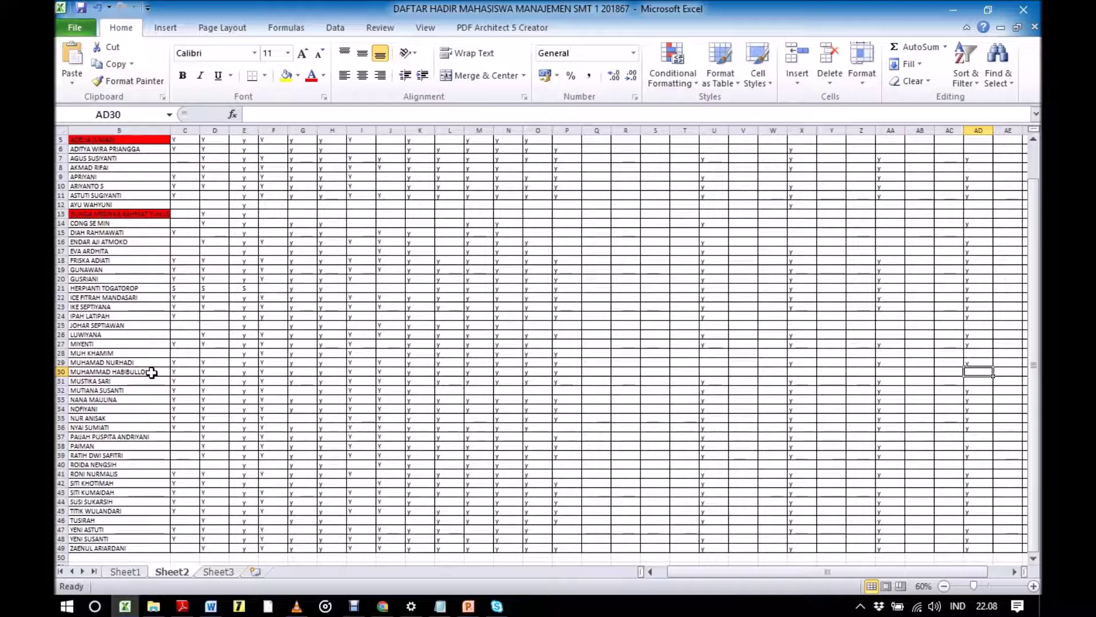
{"action": "type", "text": "y"}
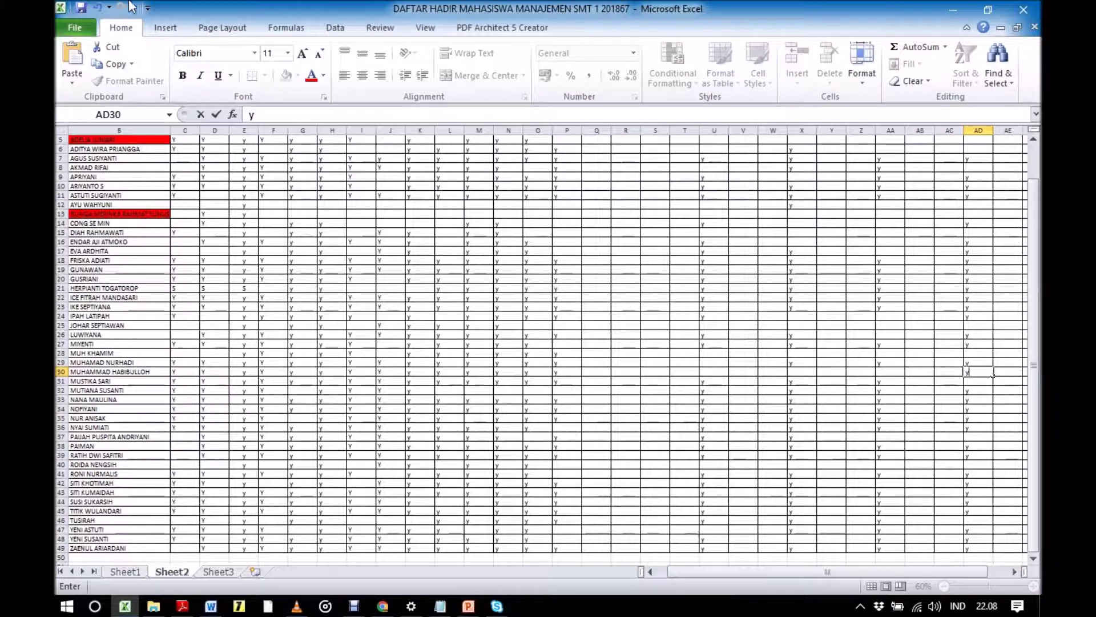
{"action": "left_click", "coordinate": [82, 10]}
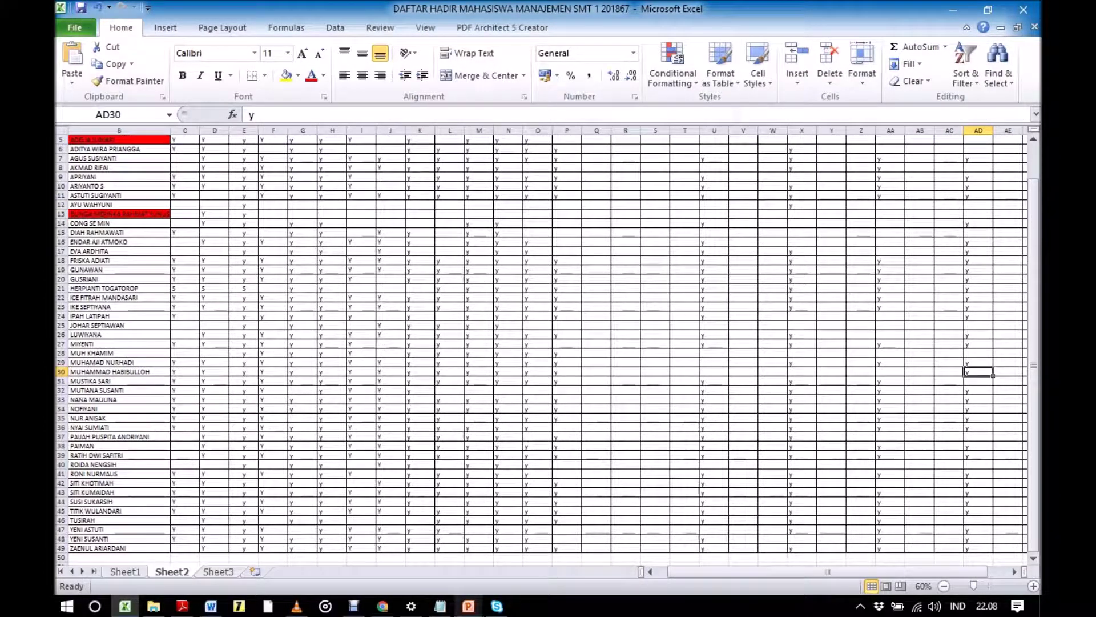
Step: Switch to the Skype meeting and share the main monitor's screen with the participants
{"action": "left_click", "coordinate": [497, 606]}
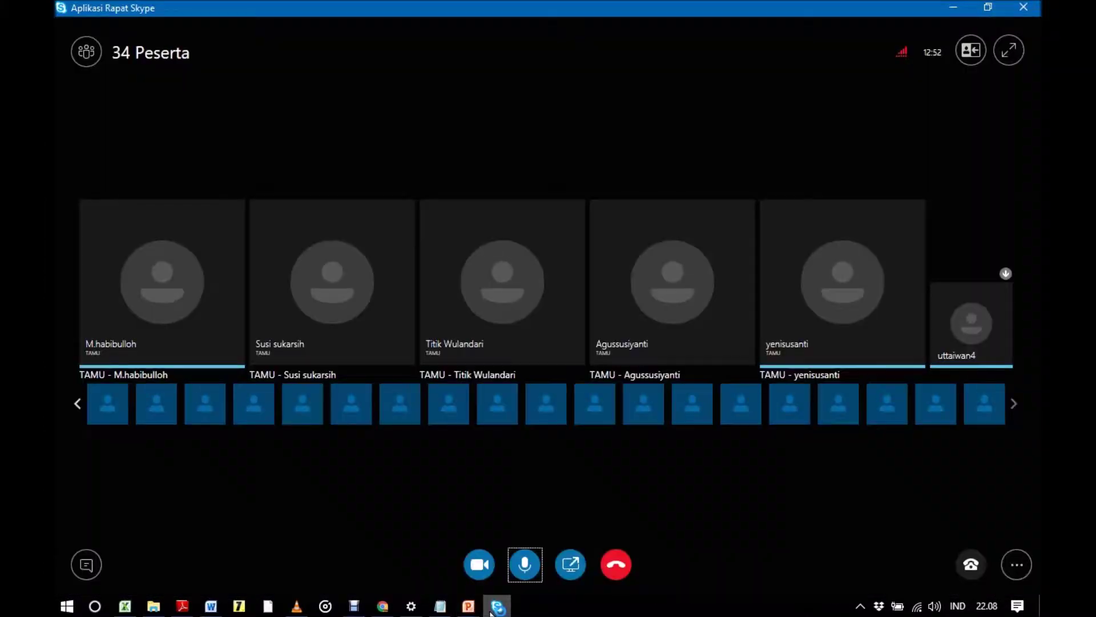
{"action": "left_click", "coordinate": [577, 566]}
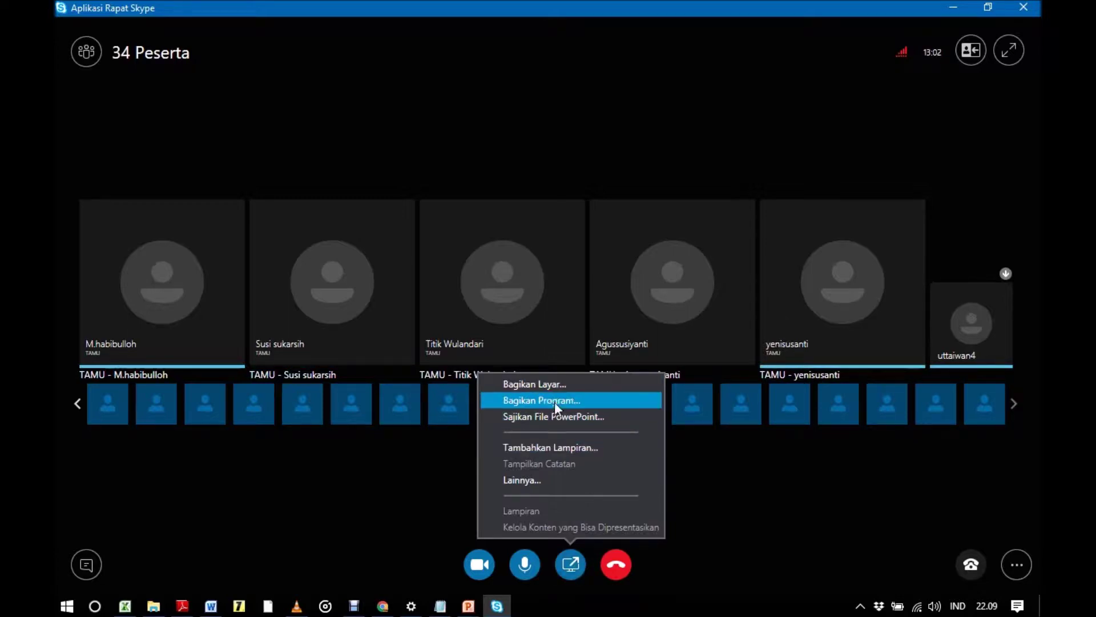
{"action": "left_click", "coordinate": [540, 382]}
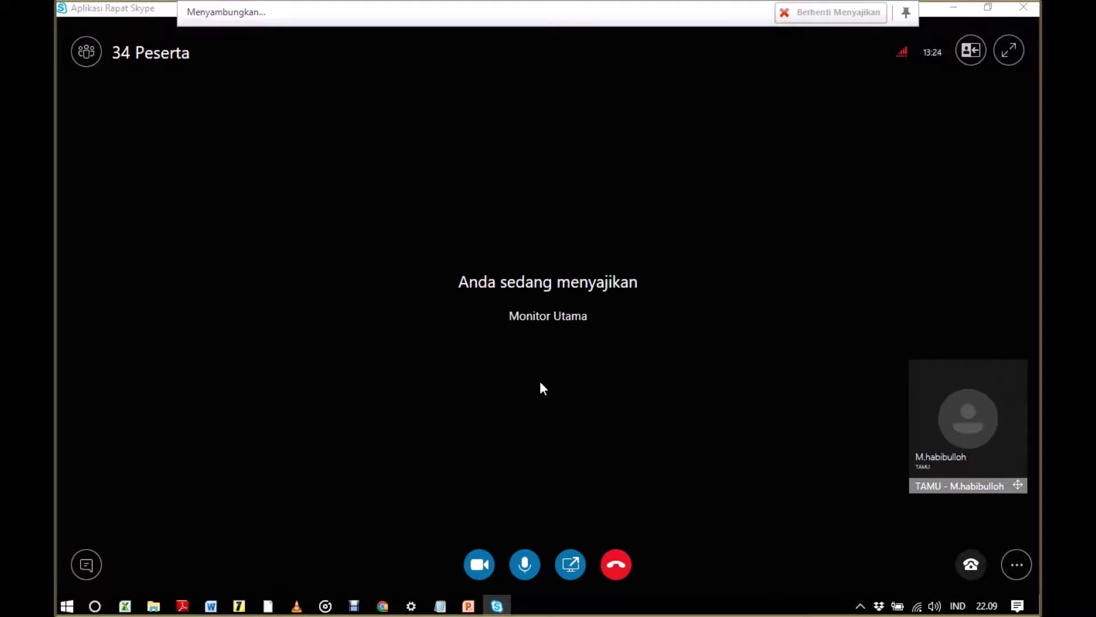
Step: Switch to PowerPoint and bring up the "modul 7 pengantar bisnis" presentation
{"action": "mouse_move", "coordinate": [472, 607]}
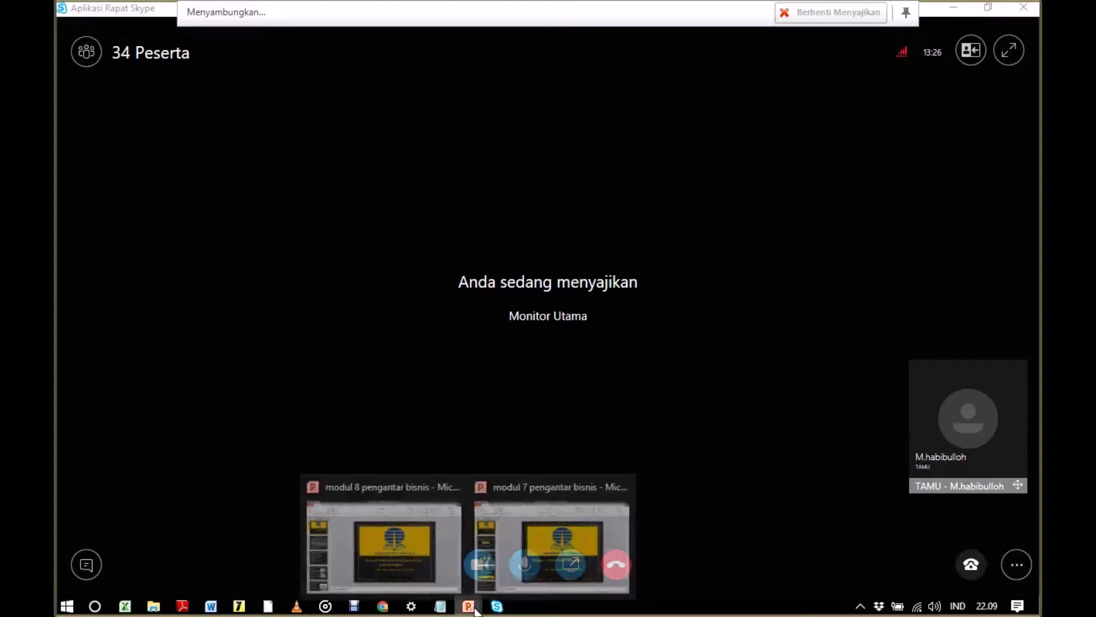
{"action": "mouse_move", "coordinate": [543, 526]}
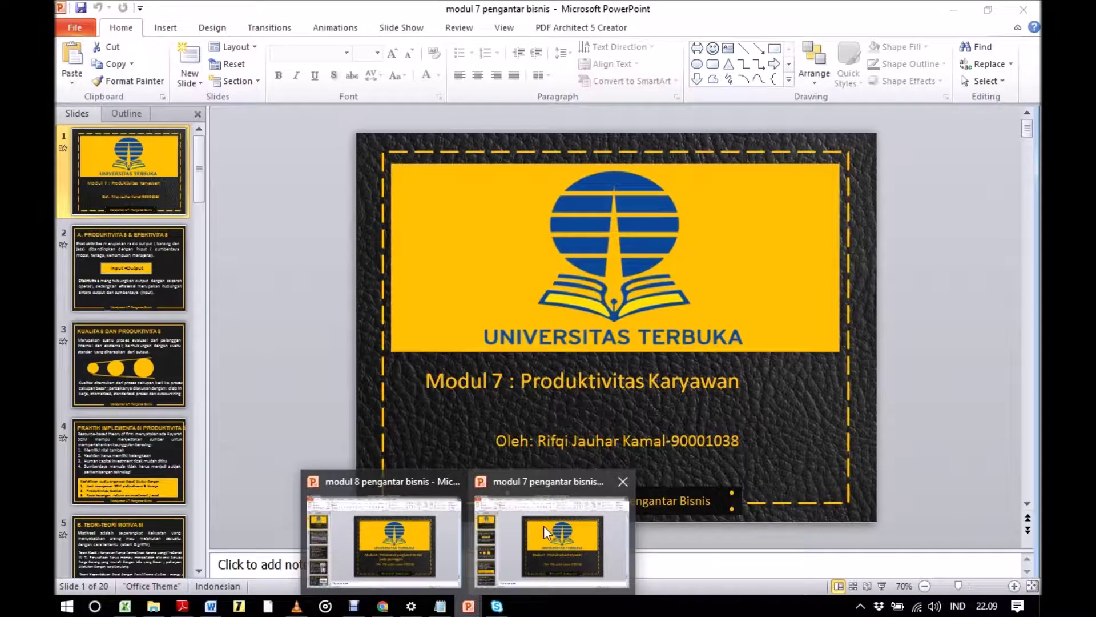
{"action": "left_click", "coordinate": [530, 522]}
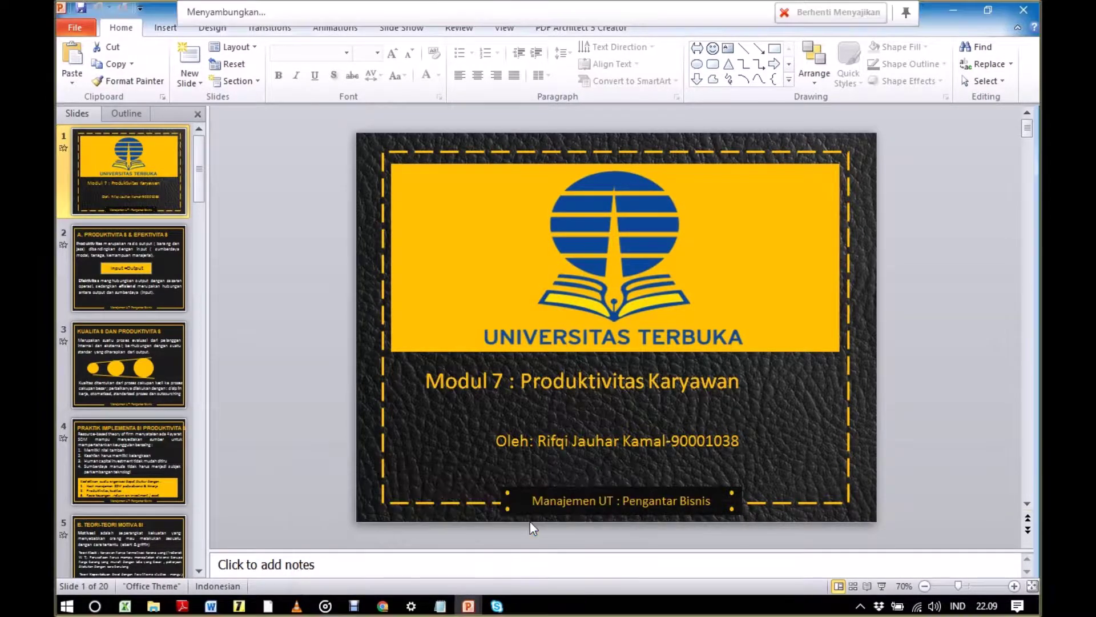
Step: Browse to slide 14, "C. Pelatihan dan pengembangan karyawan", and start the slide show from it
{"action": "left_click_drag", "start_coordinate": [203, 191], "coordinate": [200, 336]}
{"action": "left_click", "coordinate": [166, 432]}
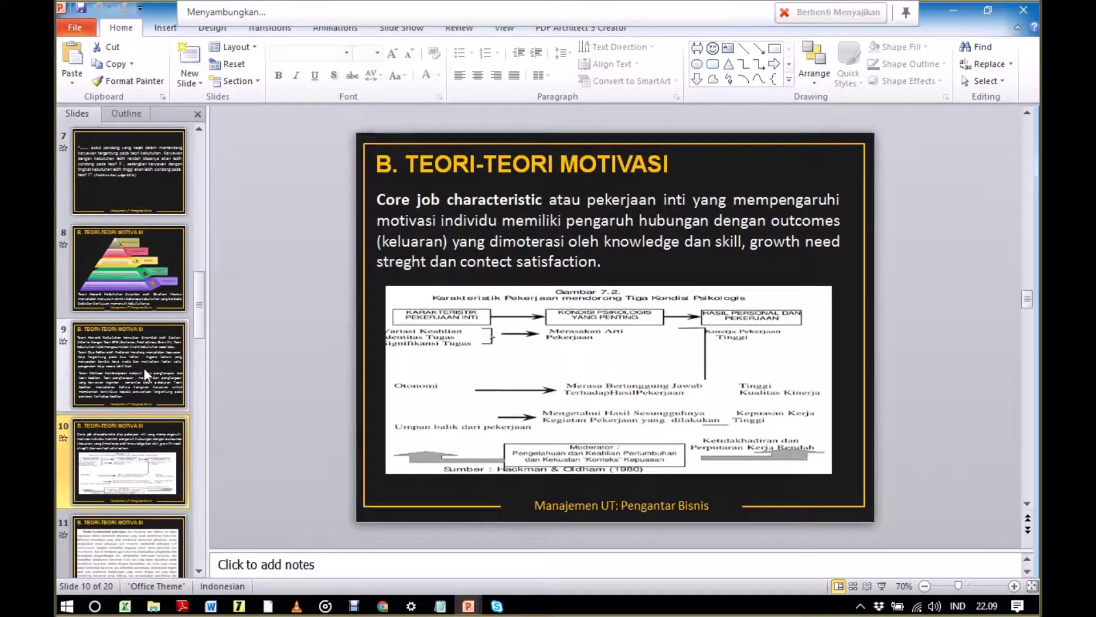
{"action": "left_click", "coordinate": [143, 365]}
{"action": "left_click", "coordinate": [122, 271]}
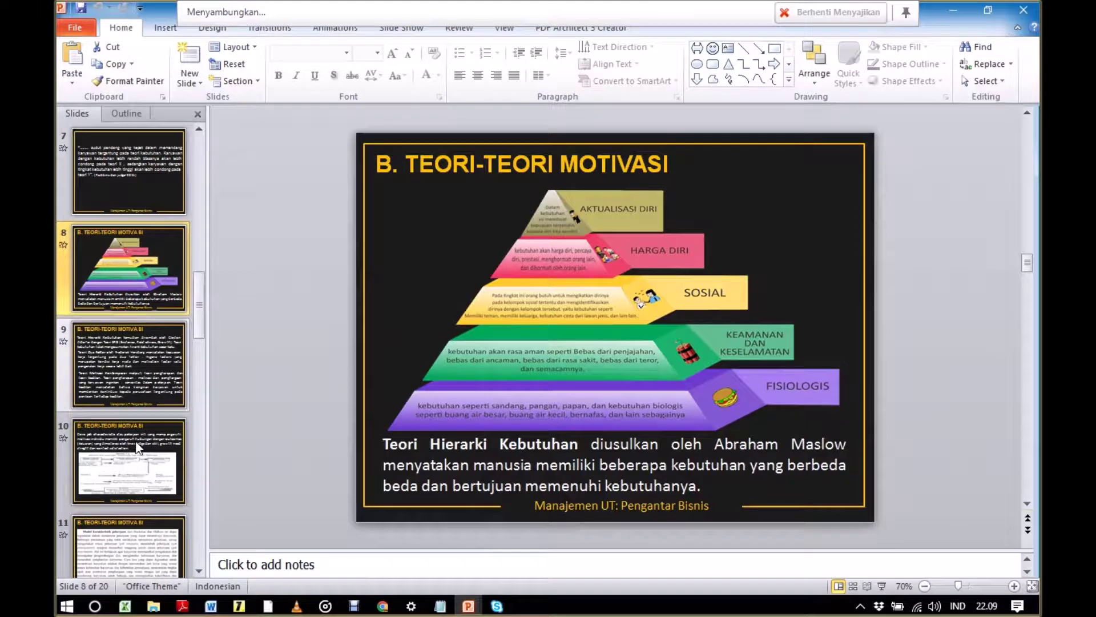
{"action": "left_click", "coordinate": [137, 528]}
{"action": "key", "text": "Down"}
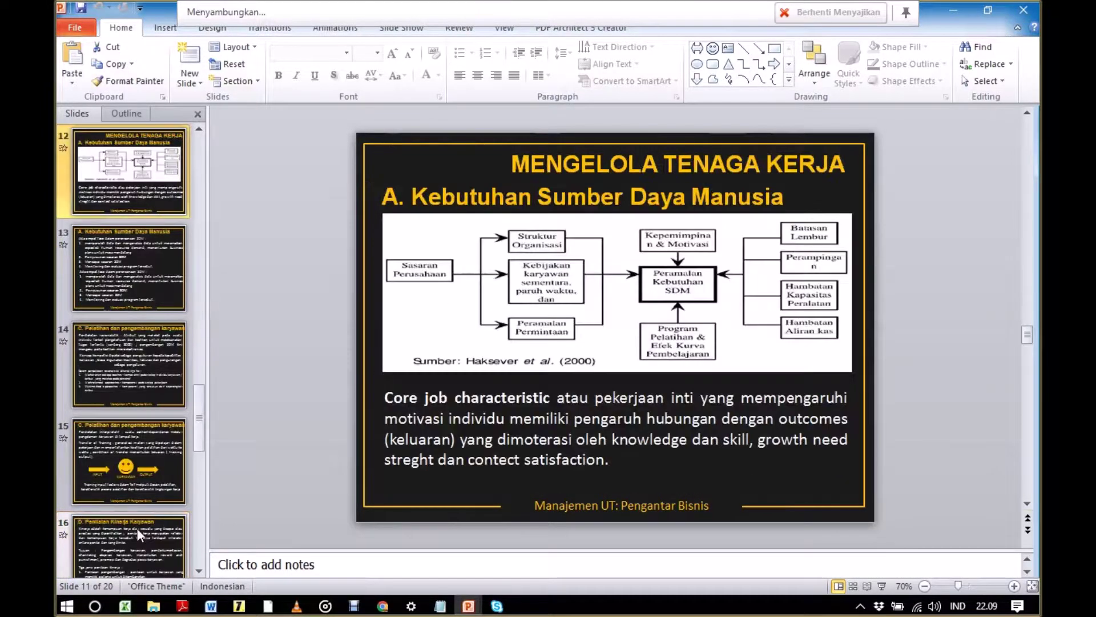
{"action": "key", "text": "Down"}
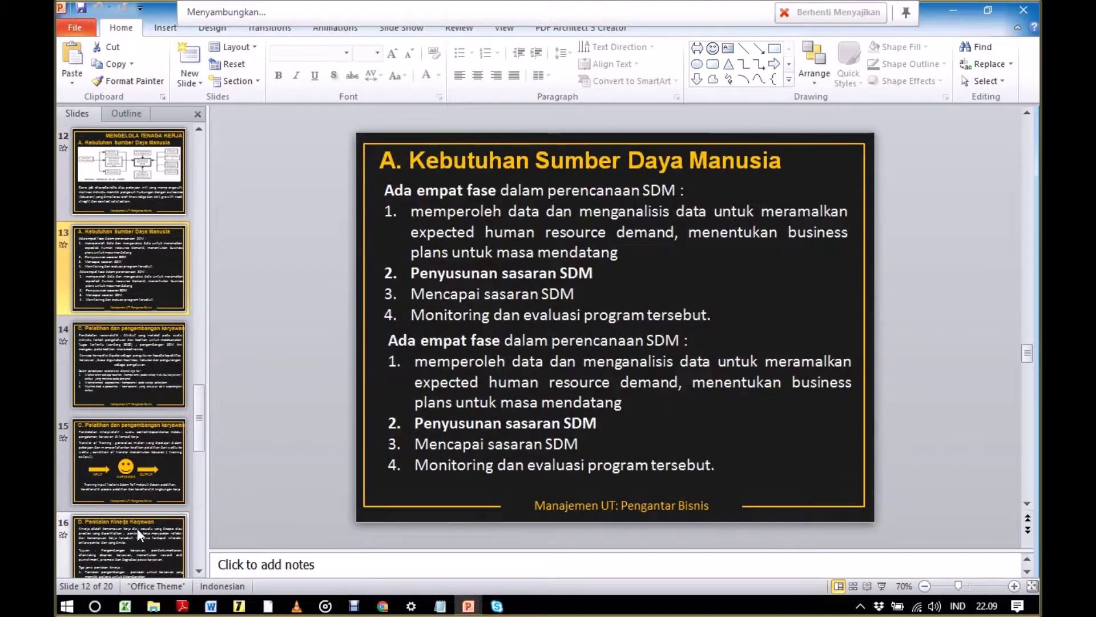
{"action": "key", "text": "Down"}
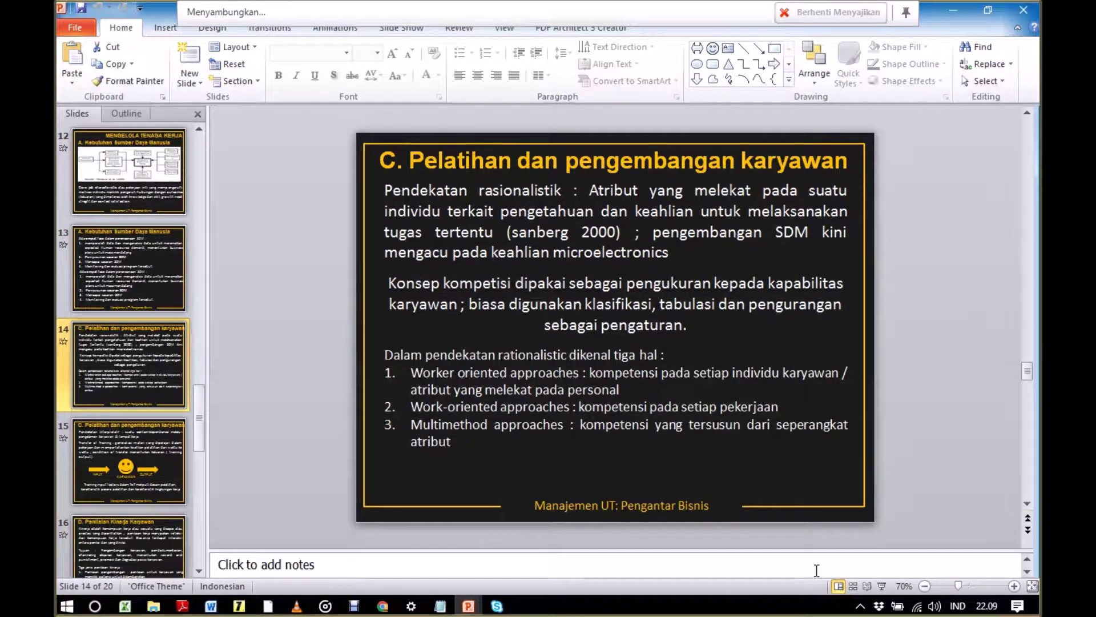
{"action": "left_click", "coordinate": [883, 585]}
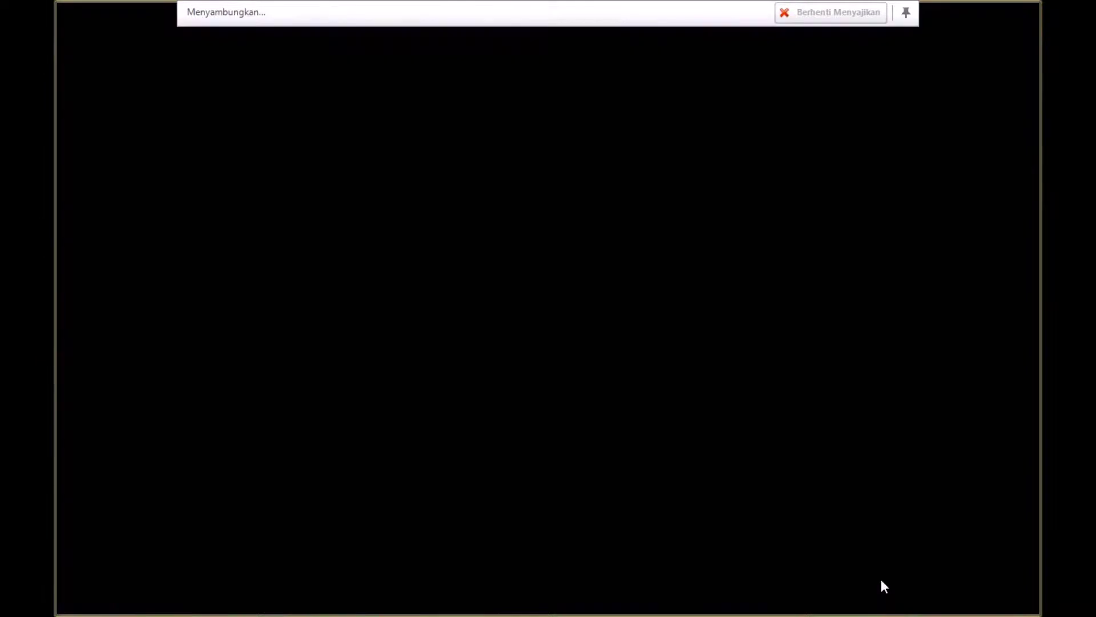